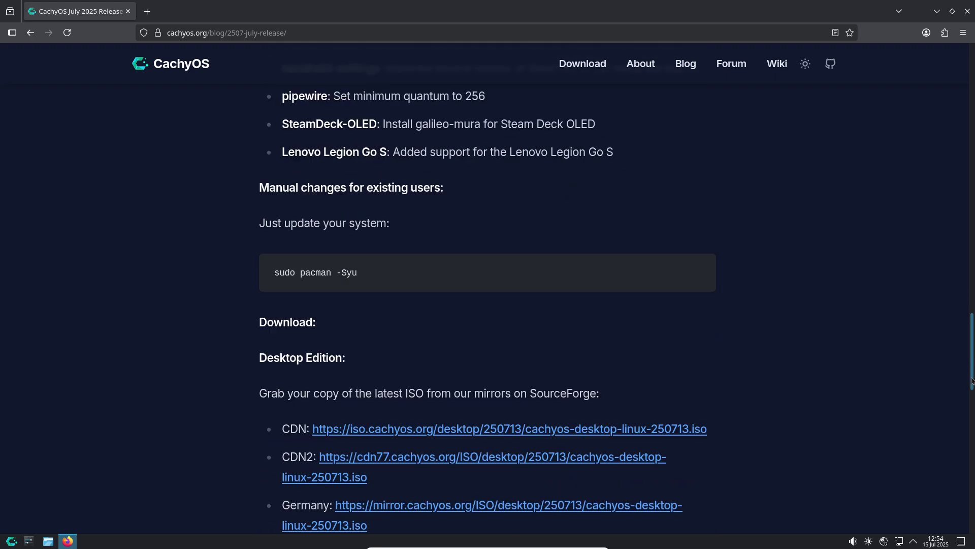
Step: Go to the CachyOS download page from the site's navigation bar
left_click_drag(359, 280, 273, 278)
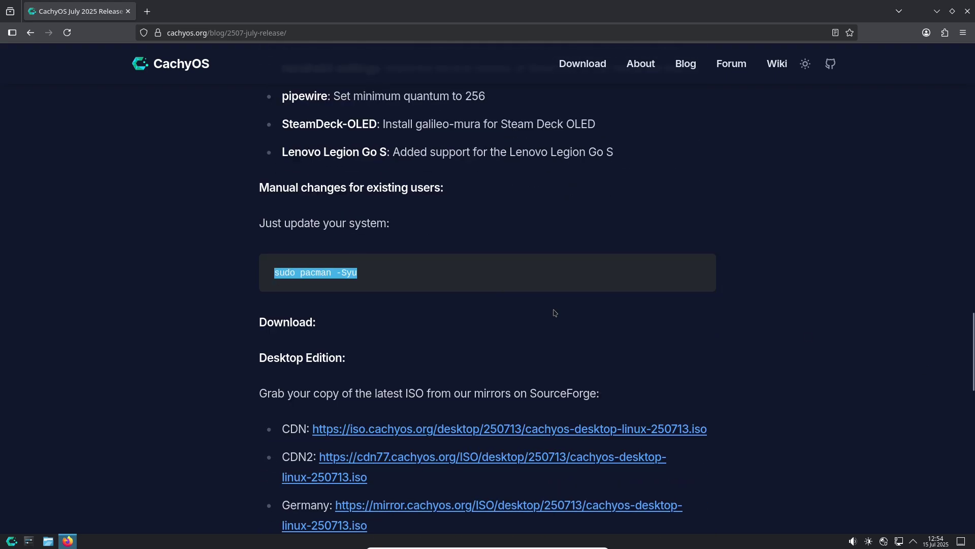
left_click(971, 447)
left_click_drag(972, 447, 945, 106)
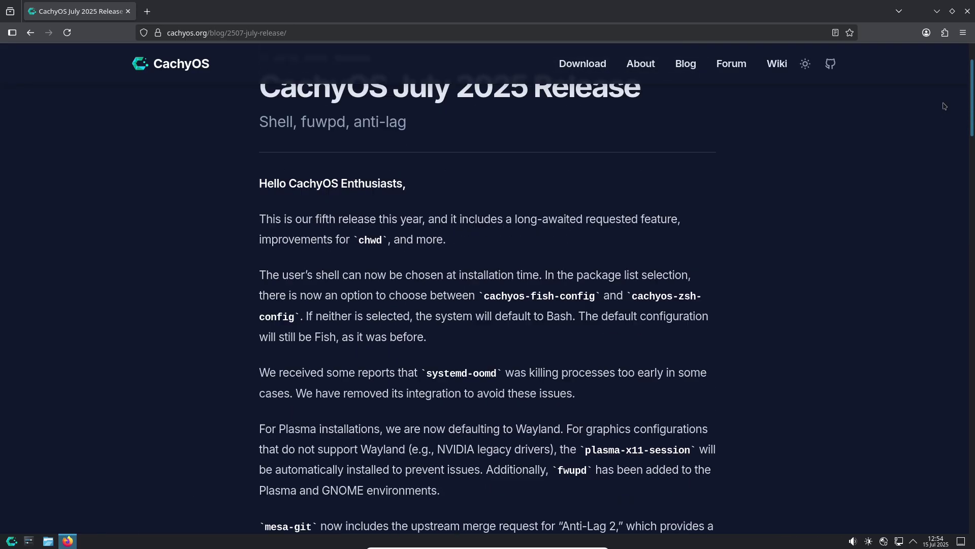
left_click(596, 69)
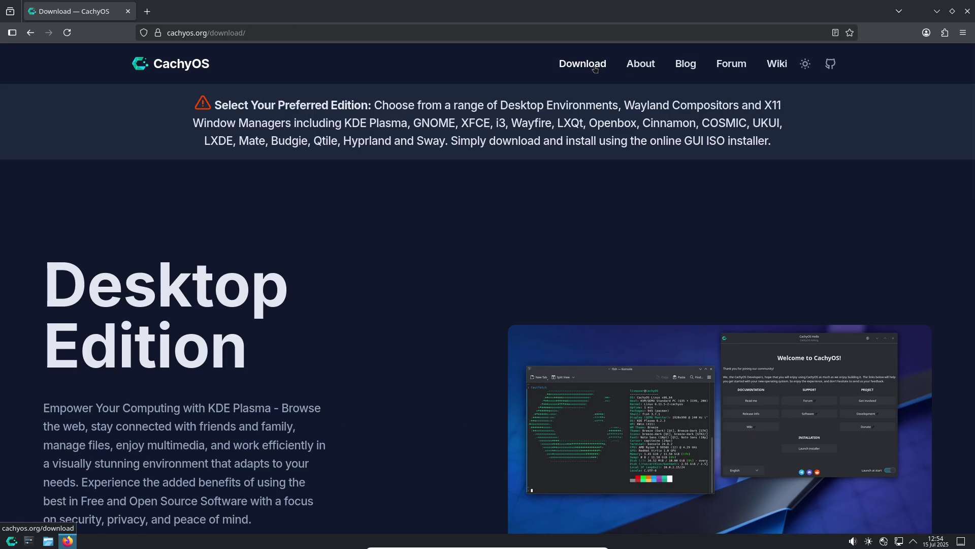
left_click_drag(973, 82, 972, 299)
Step: Start the Desktop Edition ISO download via Direct, then cancel it in the downloads panel
scroll(973, 298, "down", 9)
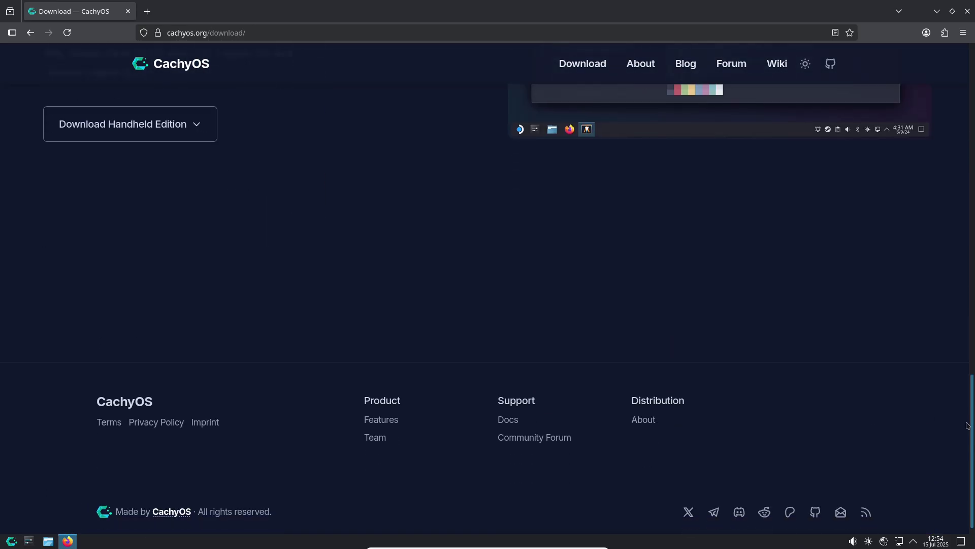
scroll(969, 297, "up", 5)
scroll(969, 297, "up", 10)
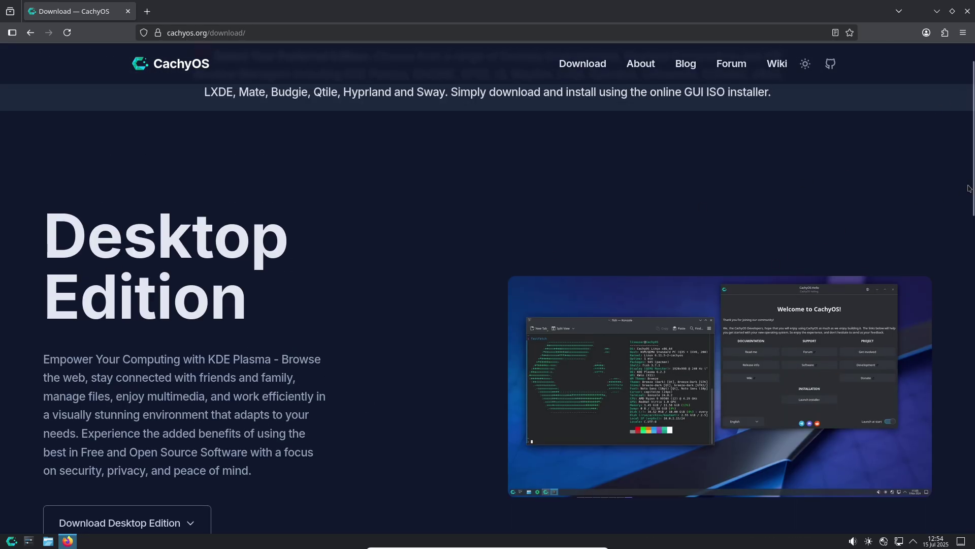
scroll(969, 187, "down", 3)
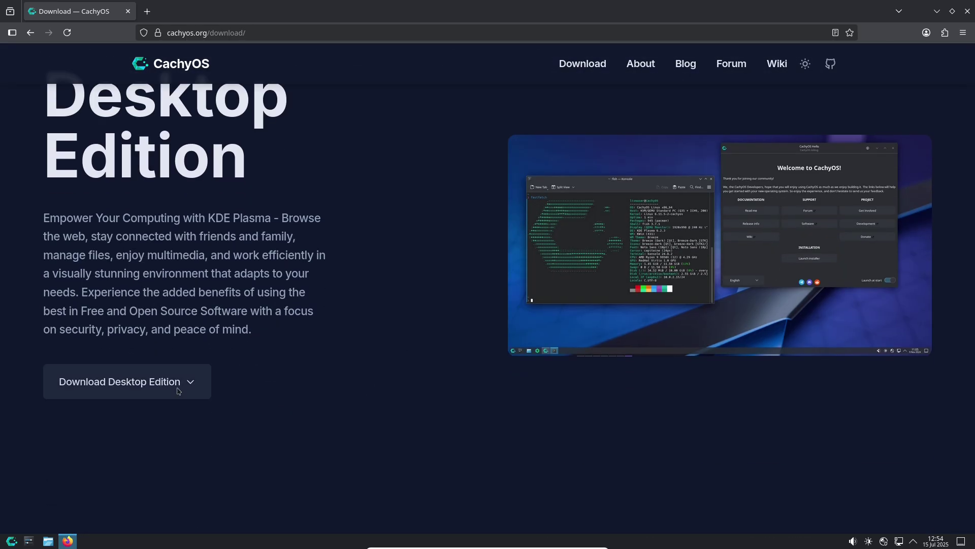
left_click(178, 390)
left_click(82, 415)
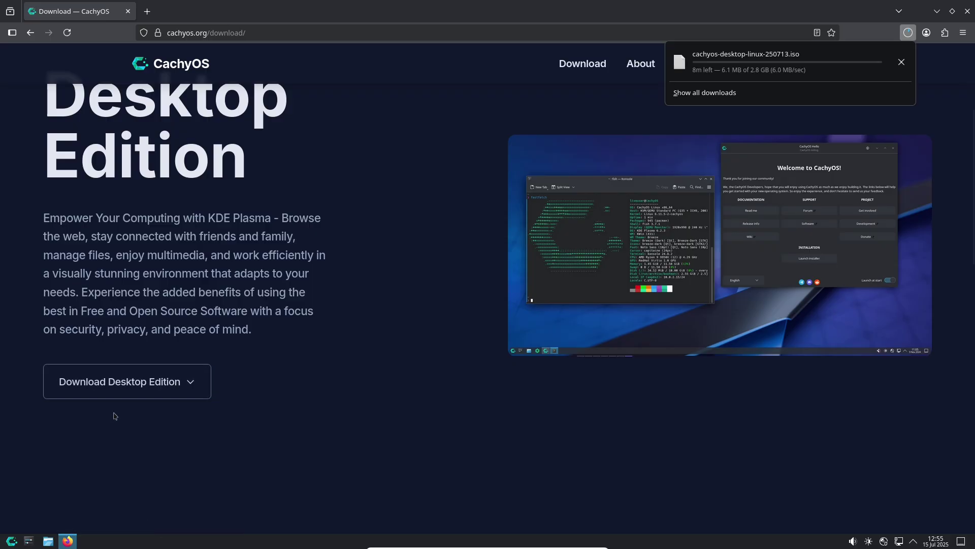
left_click(901, 62)
Step: Load the about:support troubleshooting page and zoom it to 133%
left_click(620, 36)
type("a")
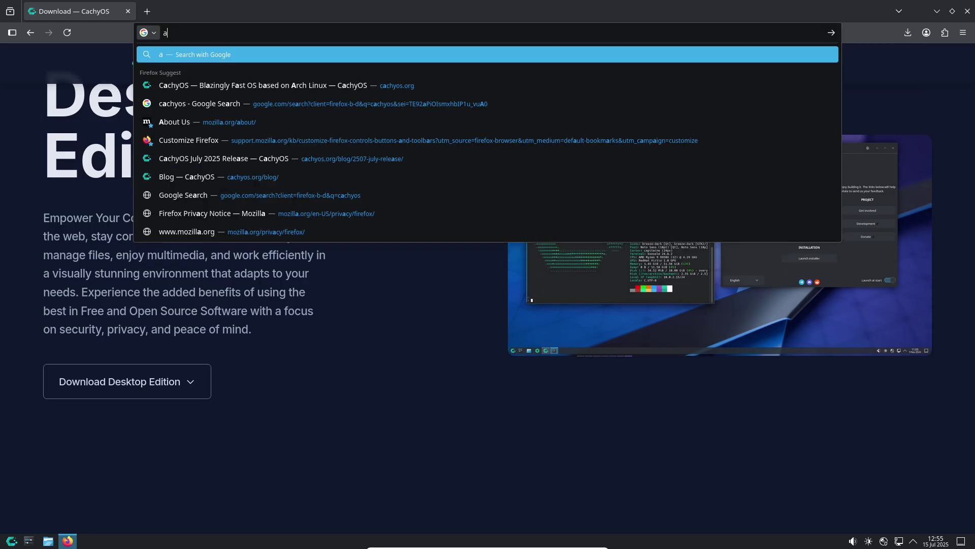
type("bout:suppo")
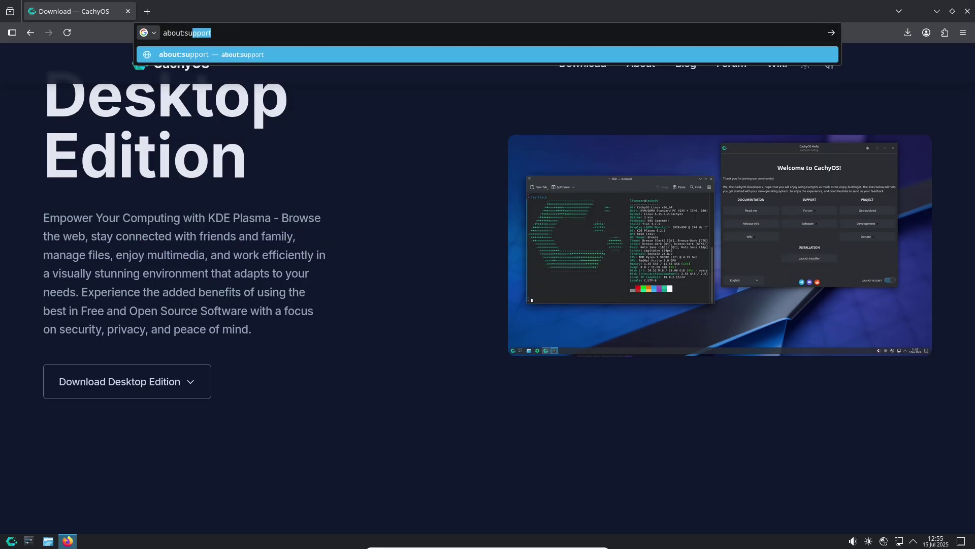
type("rt")
key("Return")
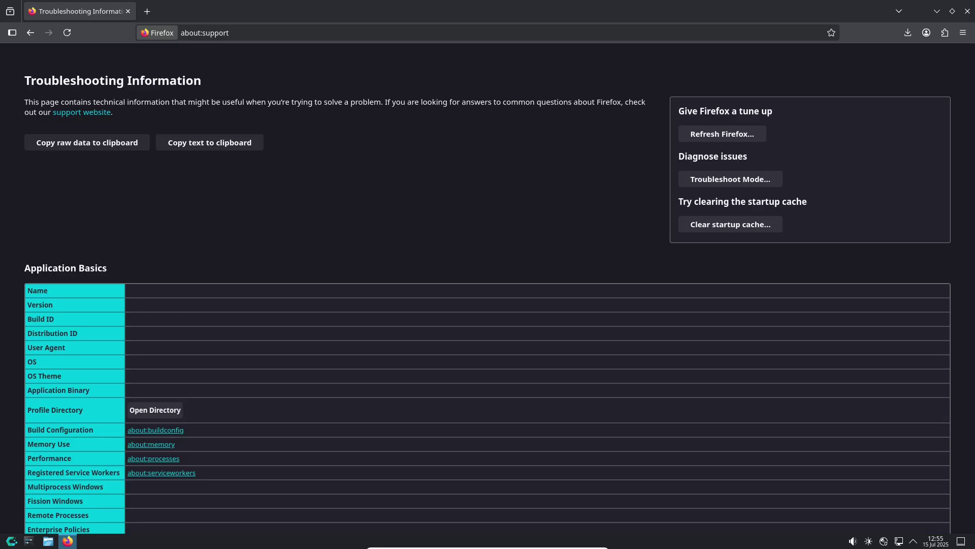
key("ctrl+plus")
key("ctrl+plus")
key("ctrl+plus")
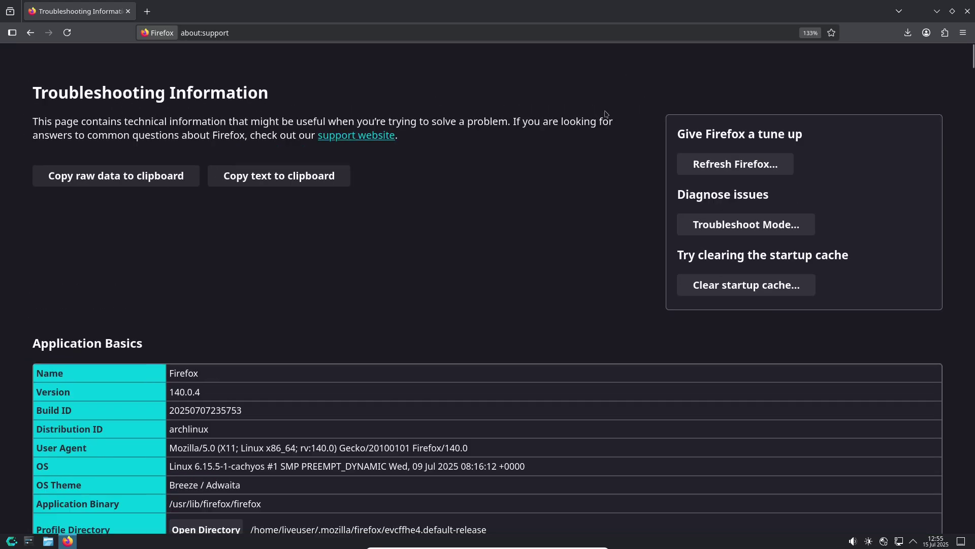
Step: Review the GPU details showing llvmpipe software rendering, then close Firefox
scroll(972, 60, "down", 5)
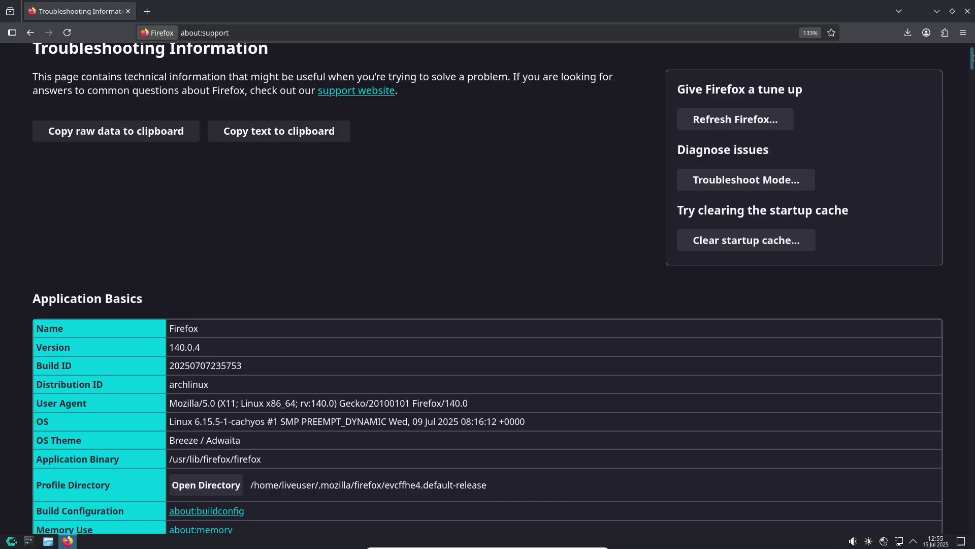
scroll(972, 60, "down", 20)
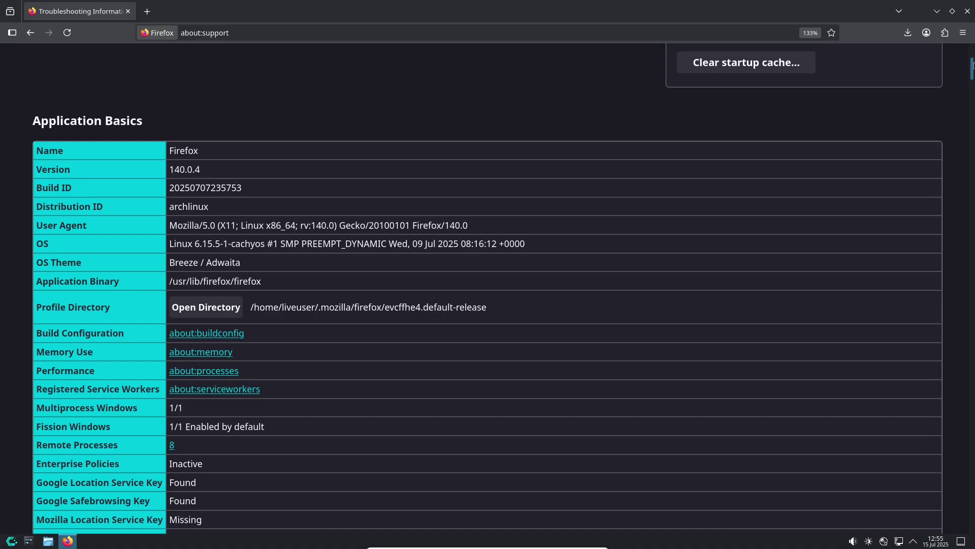
scroll(972, 160, "down", 20)
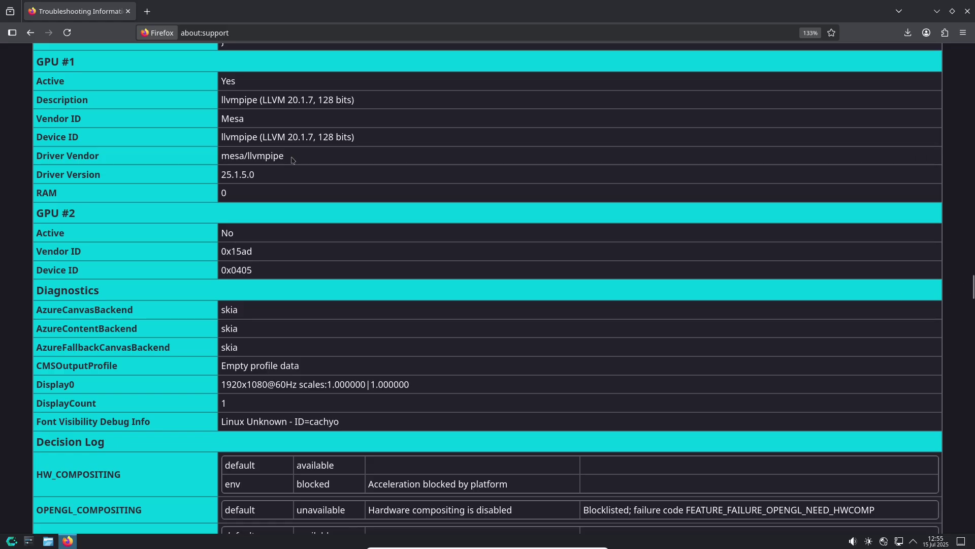
left_click_drag(223, 159, 423, 388)
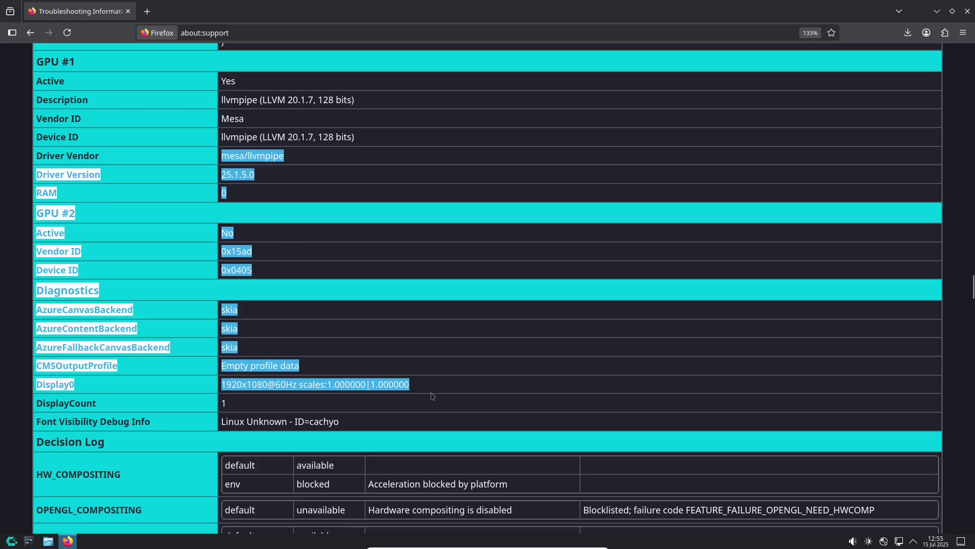
left_click(968, 12)
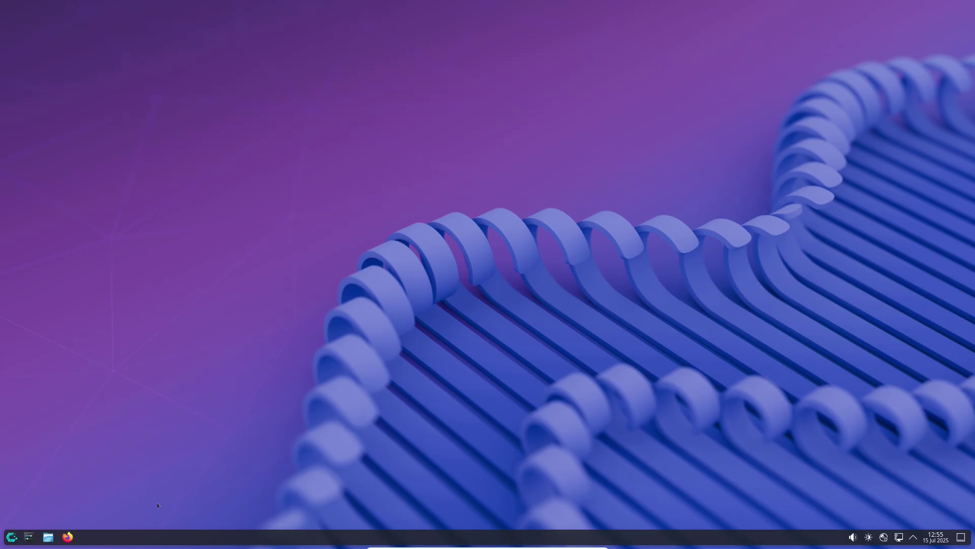
Step: Log out of Plasma immediately and pick the Plasma (X11) desktop session on the login screen
left_click(11, 536)
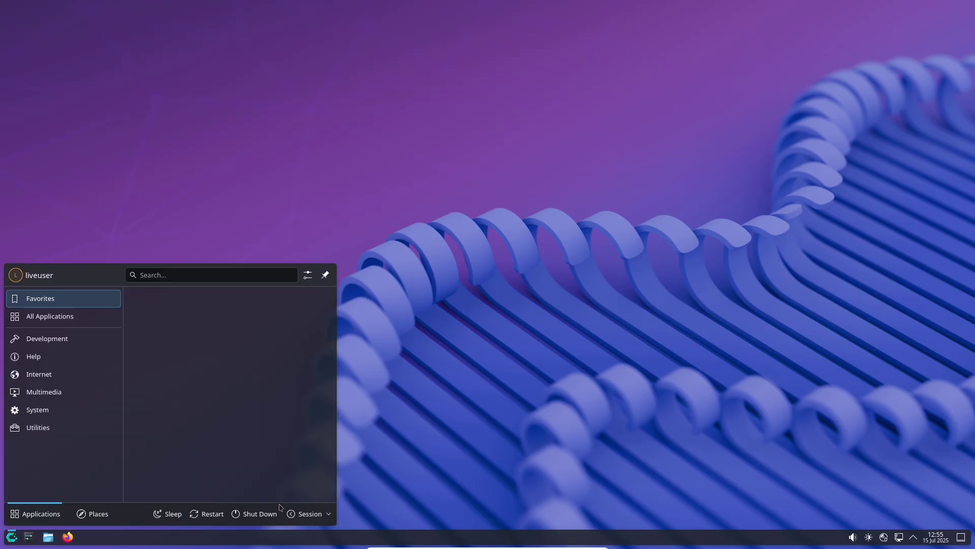
left_click(310, 514)
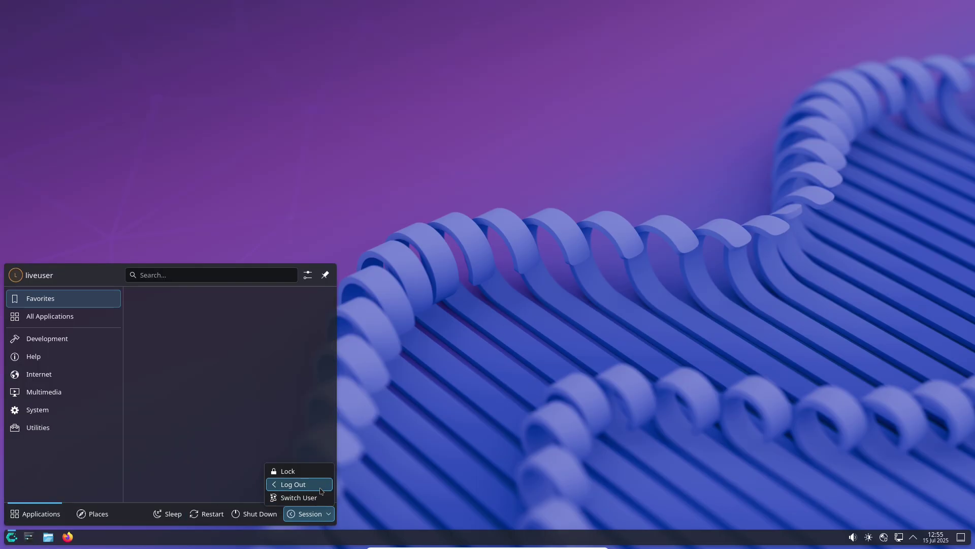
left_click(295, 484)
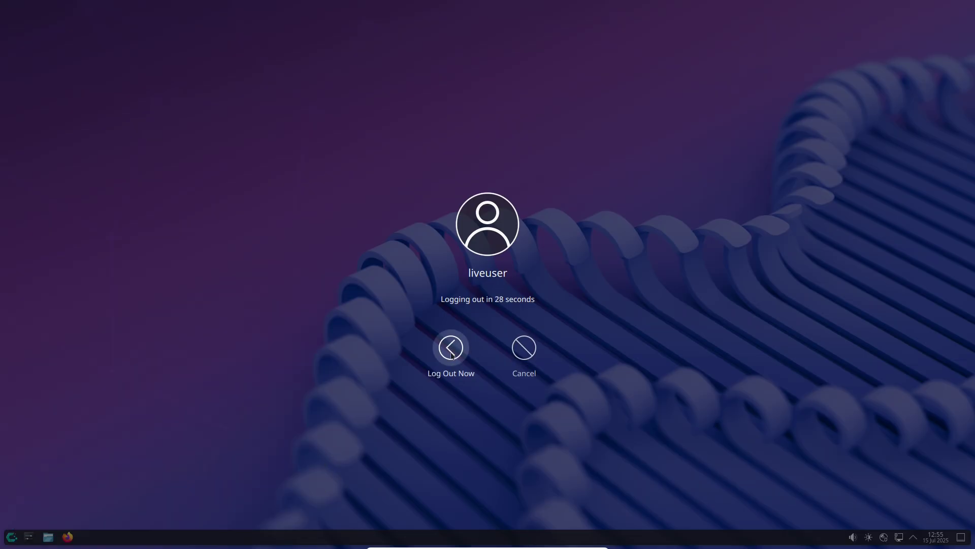
left_click(450, 351)
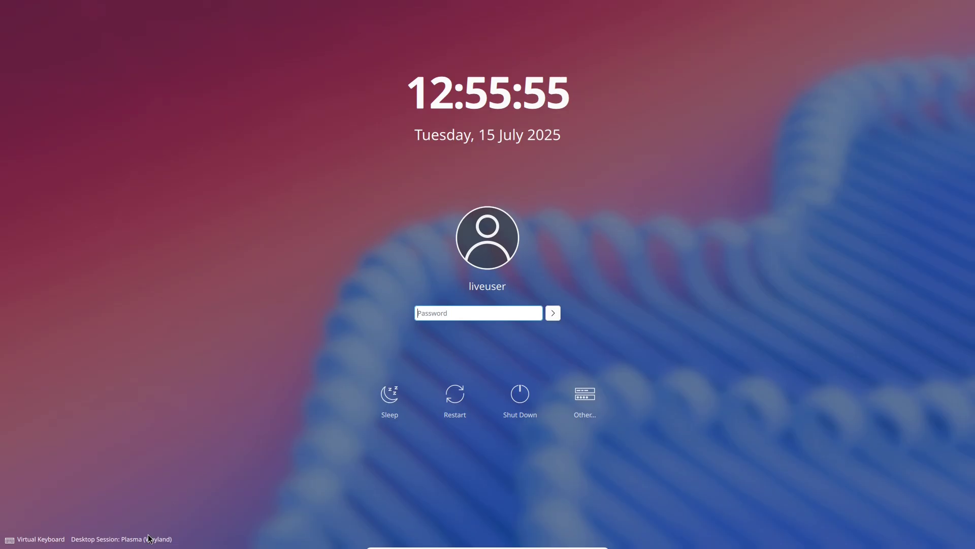
left_click(149, 540)
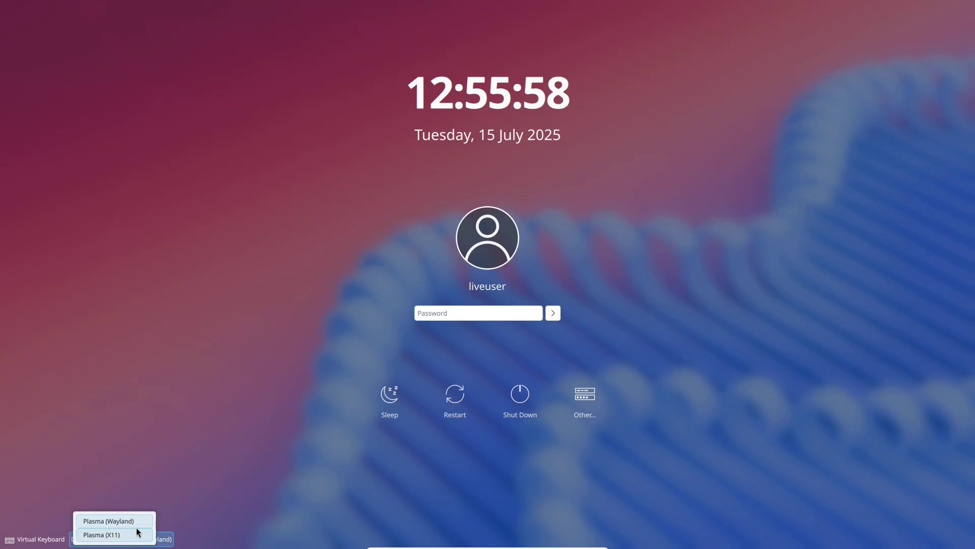
left_click(141, 535)
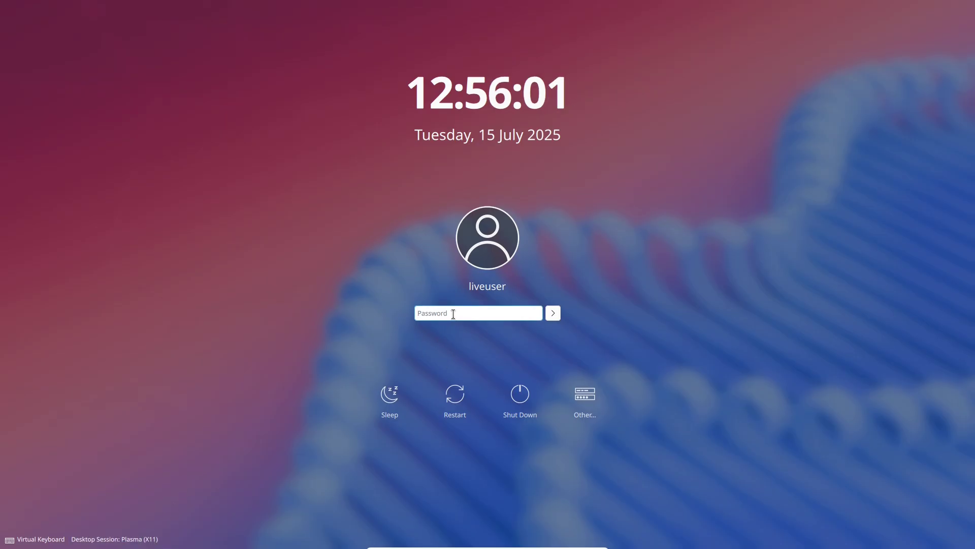
Step: Try several times to log in with the live user's password
type("•••••••")
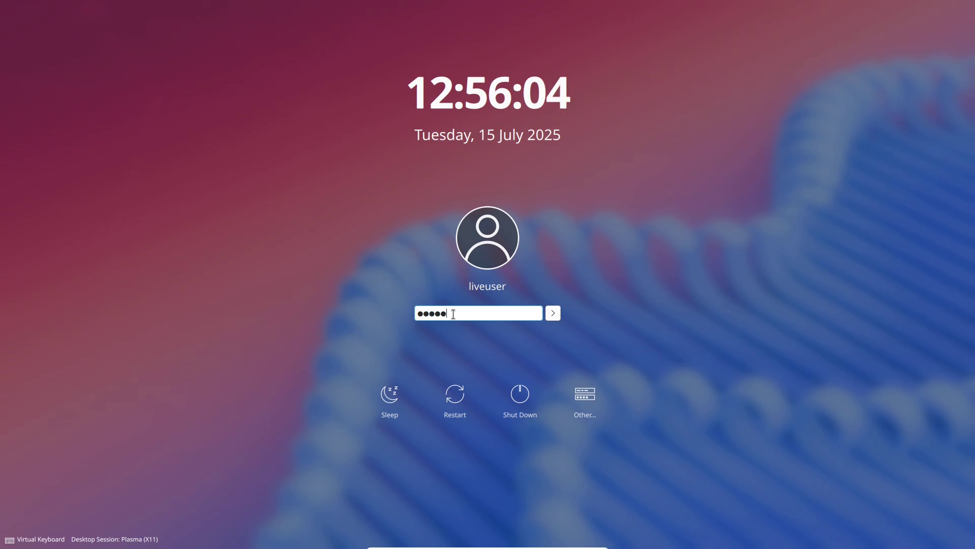
left_click(553, 313)
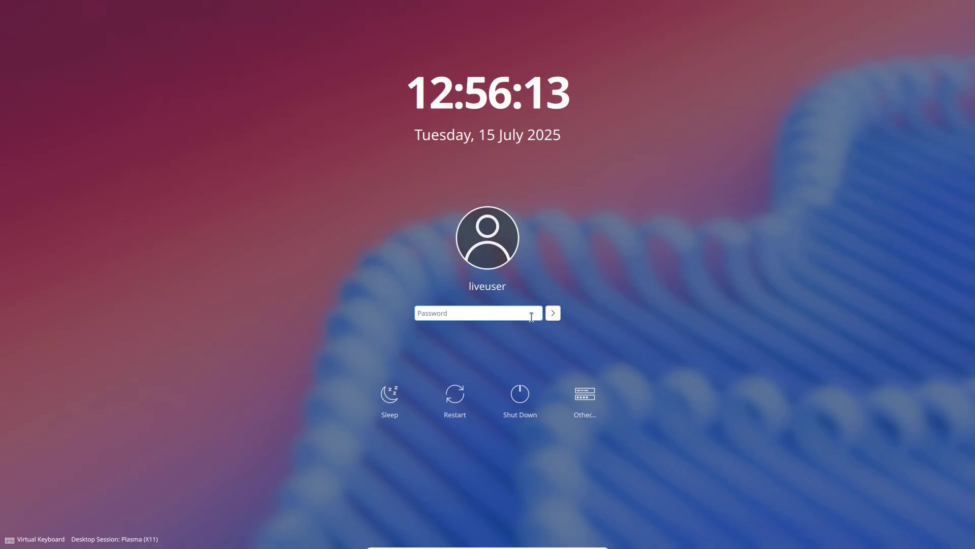
type("liveuser")
key("Return")
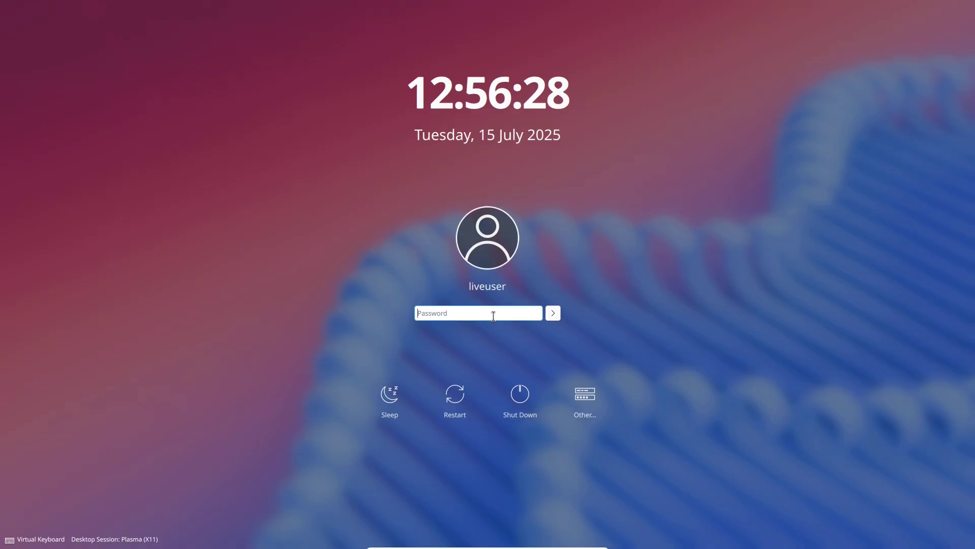
type("********")
key("Return")
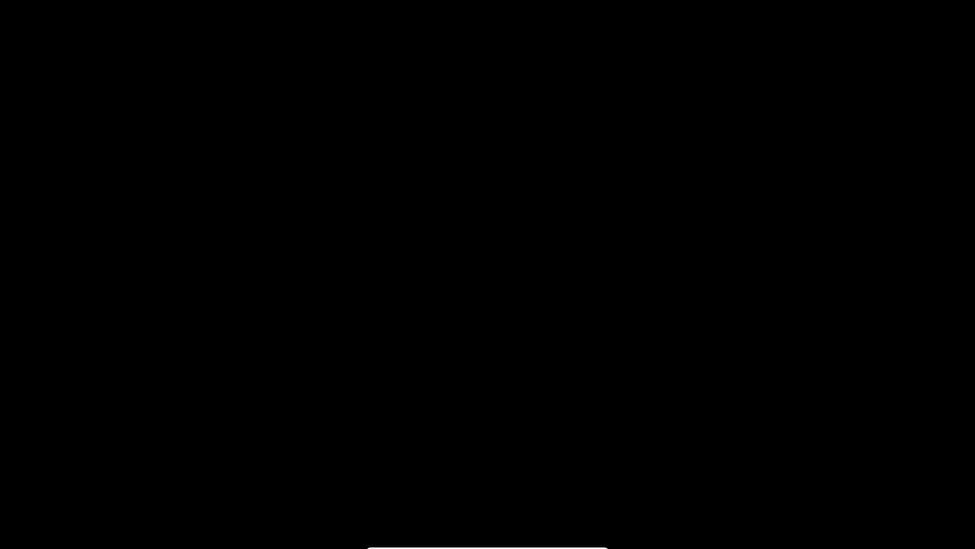
type("*******")
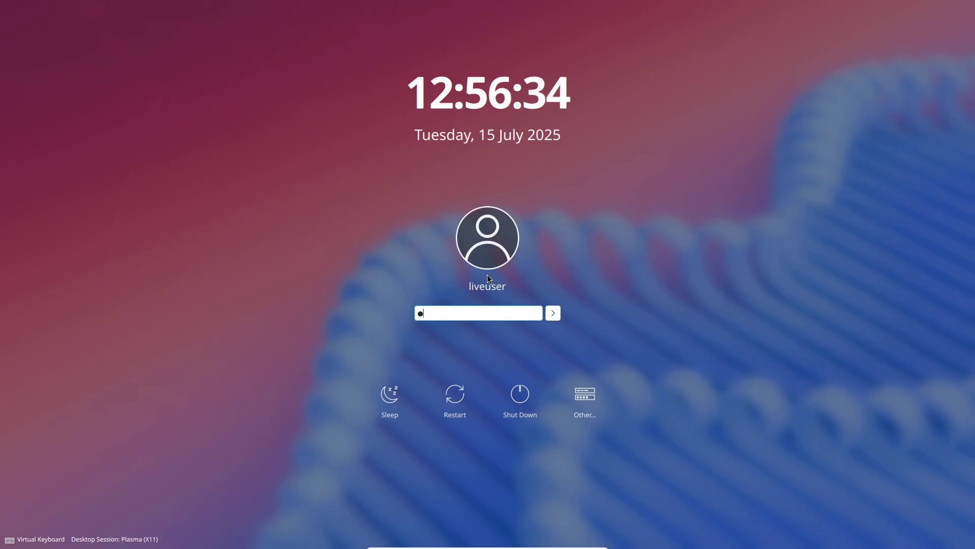
key("Return")
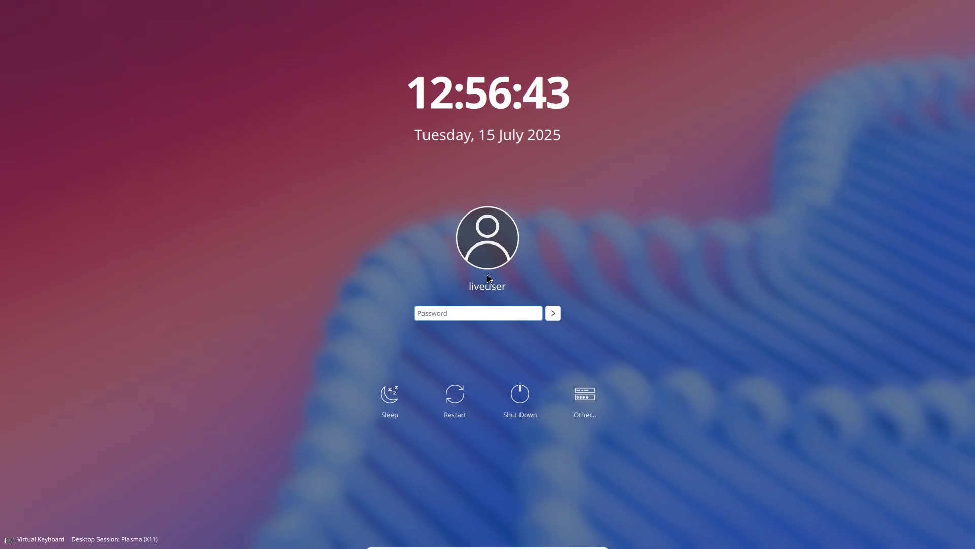
type("*******")
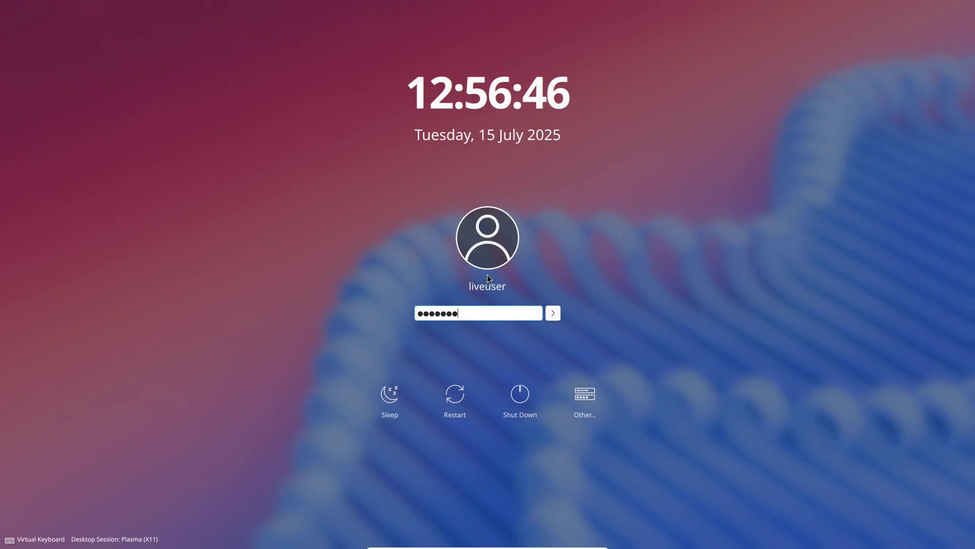
key("Return")
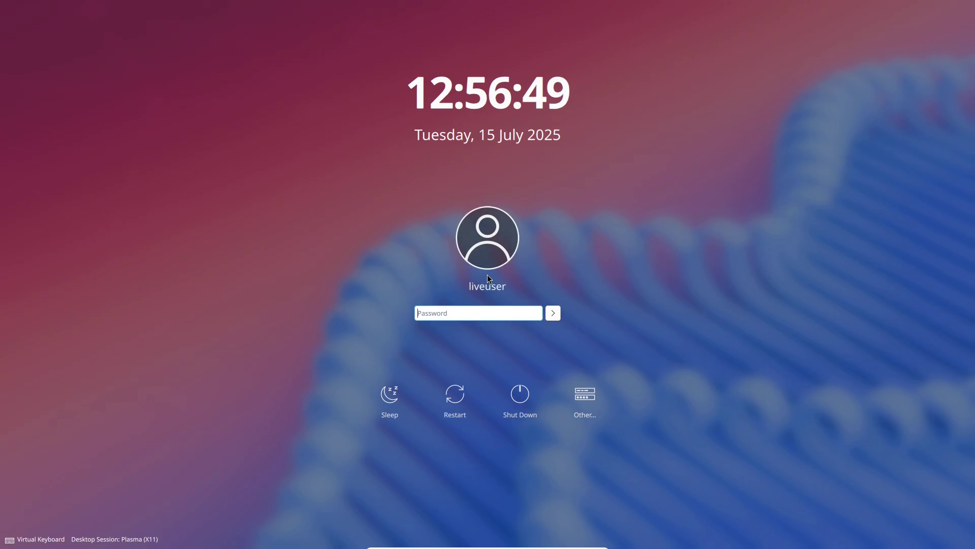
Step: Switch the desktop session to Plasma (Wayland) and log in with the live user's password
left_click(114, 539)
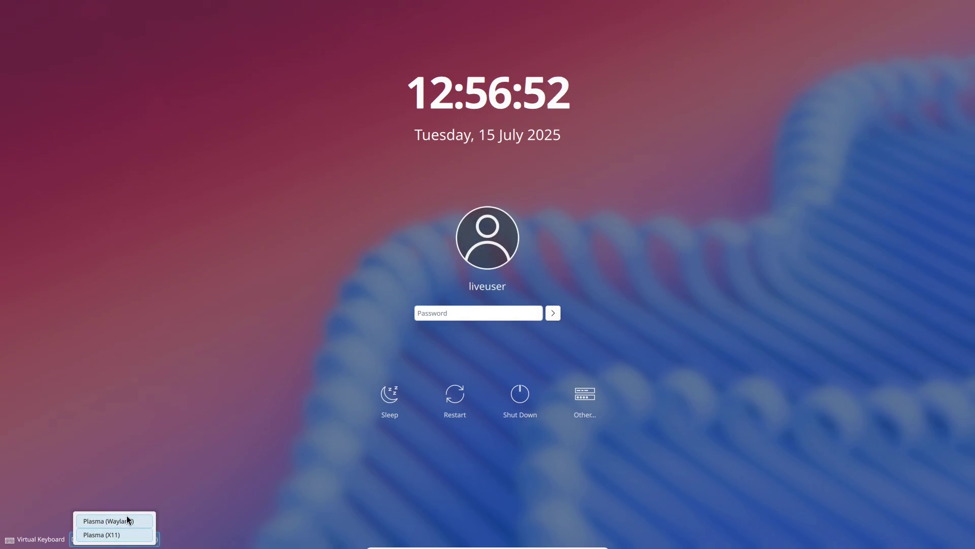
left_click(129, 521)
left_click(428, 314)
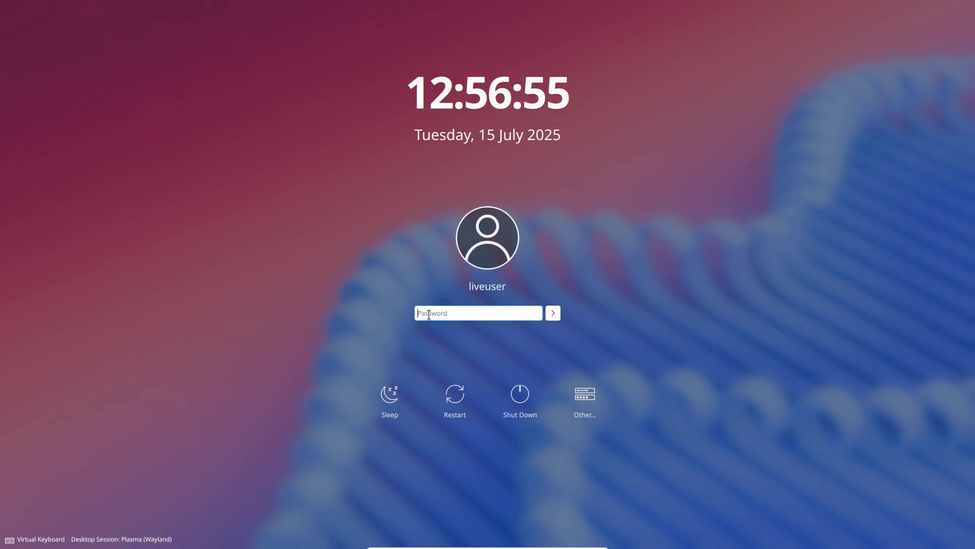
type("•••••••")
key("Return")
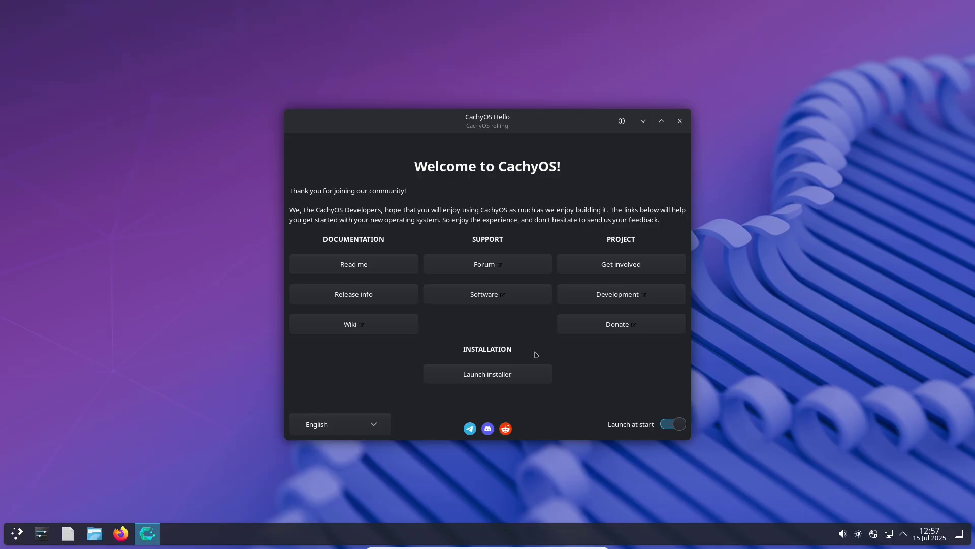
Step: Turn off Launch at start in CachyOS Hello and launch the installer with Systemd-boot as bootloader
left_click(673, 423)
left_click(517, 378)
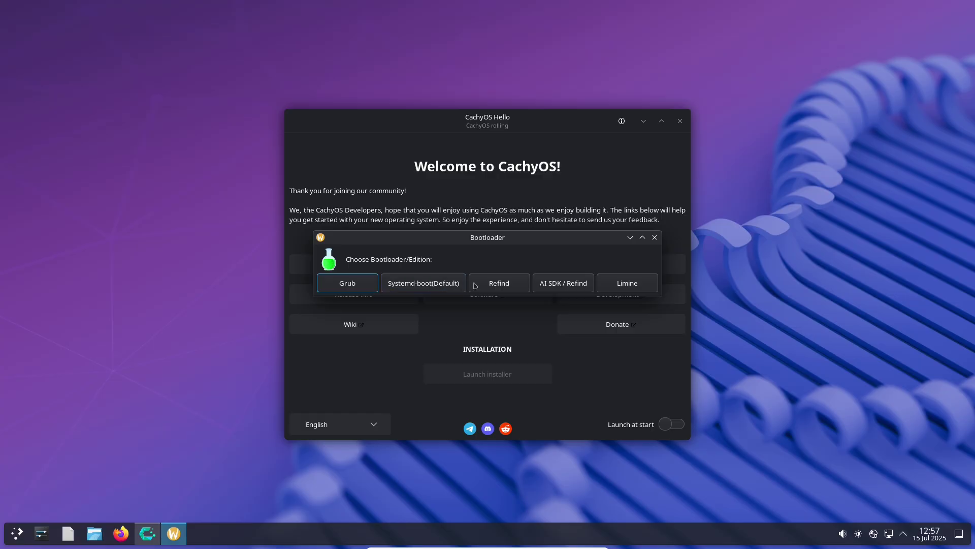
left_click(441, 283)
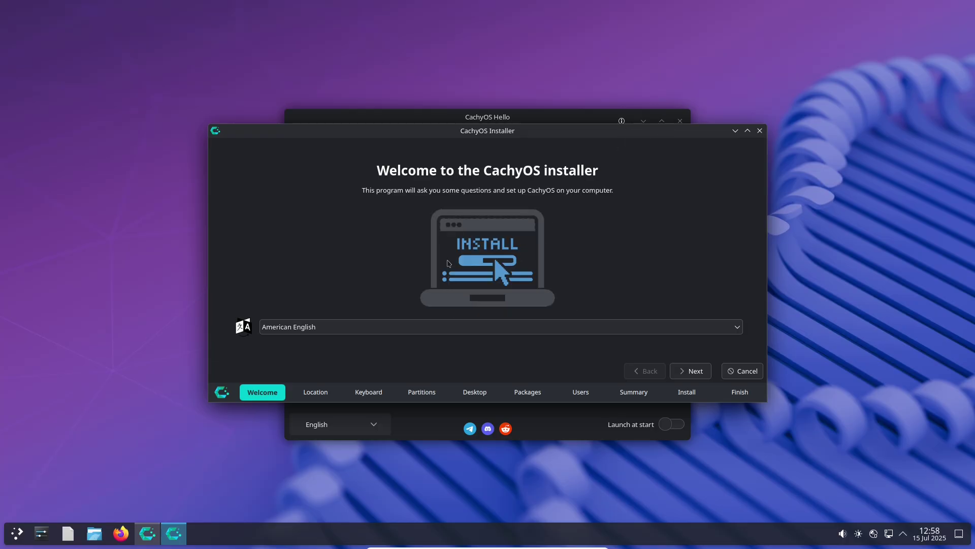
Step: Maximize the installer and set the timezone to America/Los Angeles on the map
left_click(747, 131)
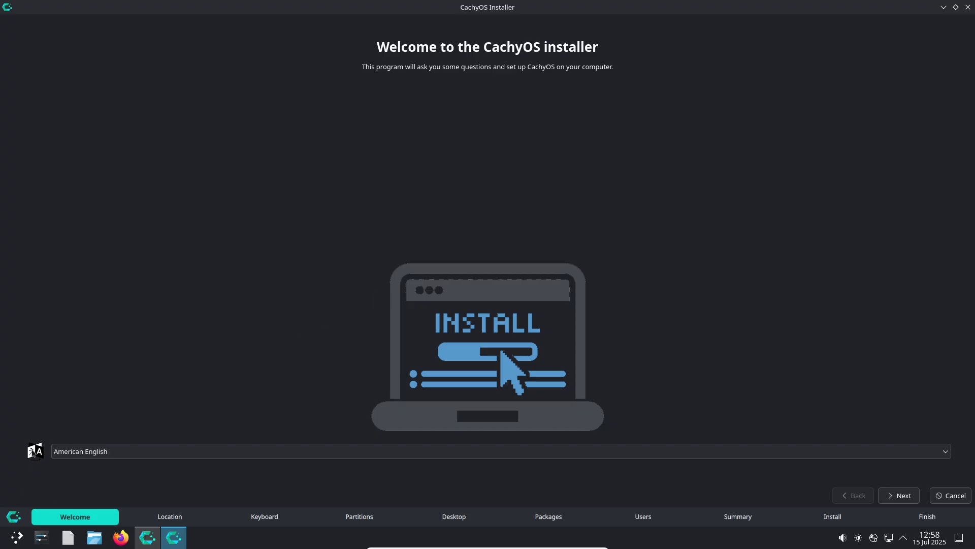
left_click(890, 493)
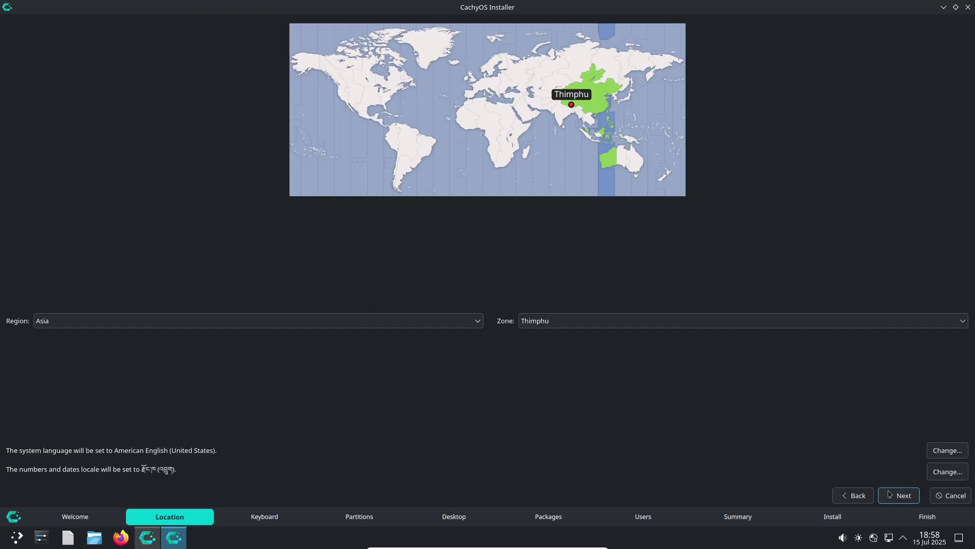
left_click(346, 110)
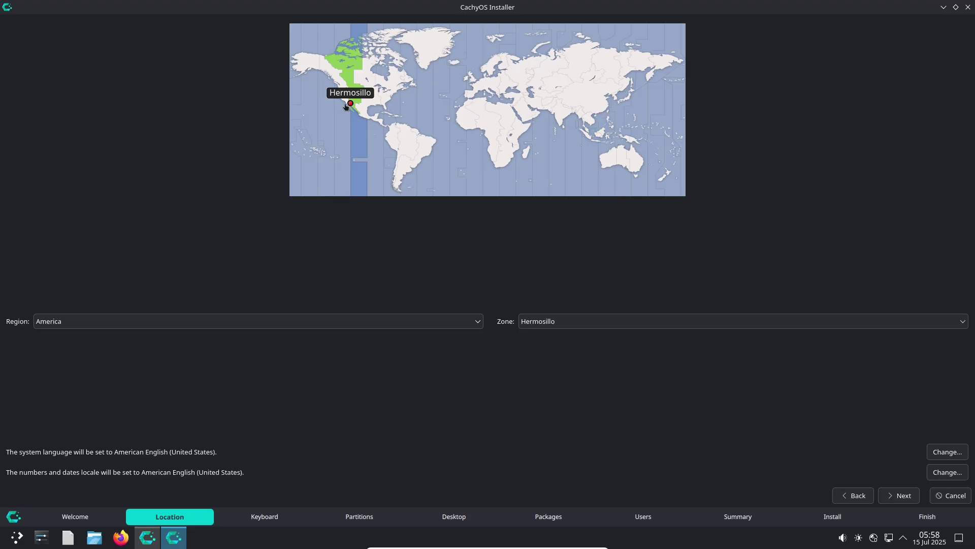
left_click(343, 107)
left_click(340, 104)
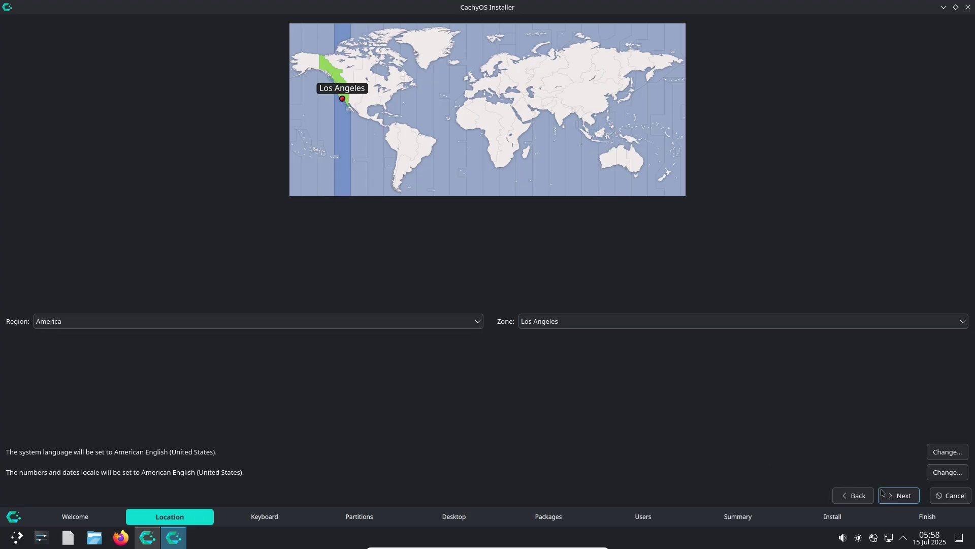
left_click(899, 495)
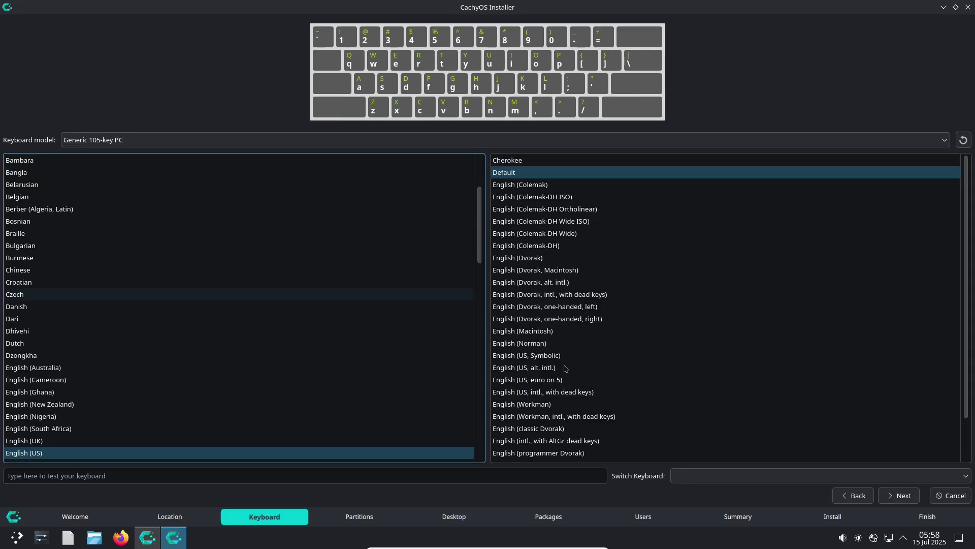
Step: Keep the English (US) keyboard and set the 50 GiB disk to be erased with btrfs, unencrypted
left_click(899, 501)
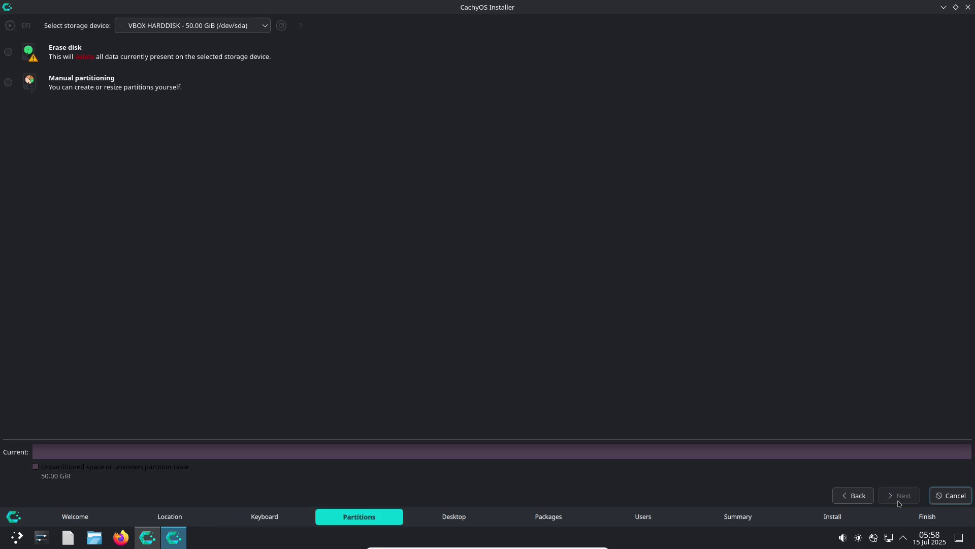
left_click(31, 61)
left_click(73, 82)
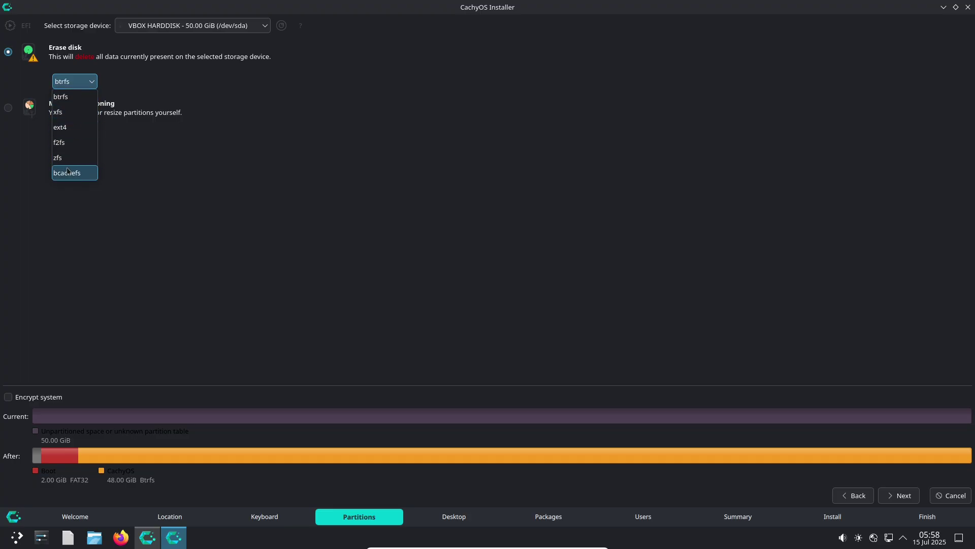
left_click(188, 186)
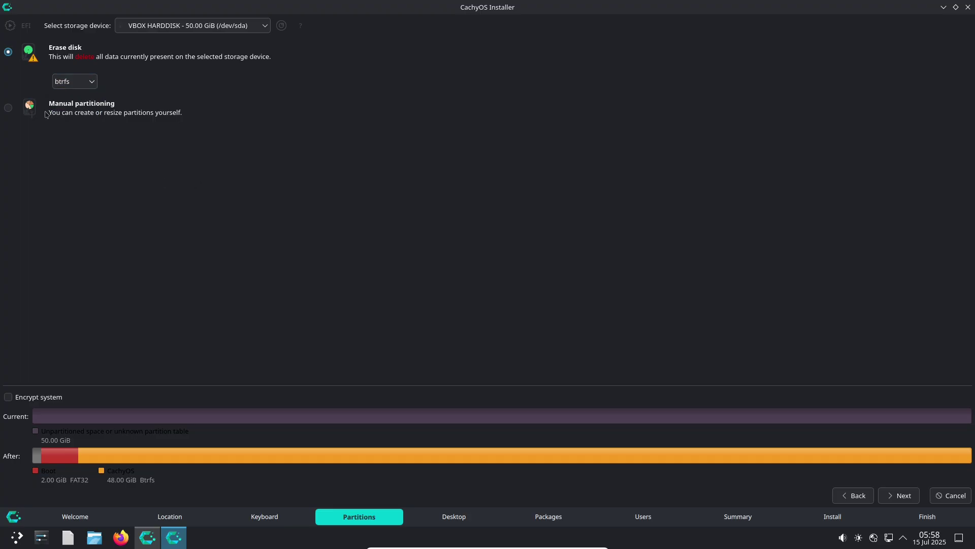
left_click(224, 28)
left_click(442, 175)
left_click(51, 403)
left_click(52, 403)
Step: Preview the desktop options from No Desktop through Plasma, GNOME, Xfce4, Budgie, Cinnamon and Hyprland
left_click(897, 495)
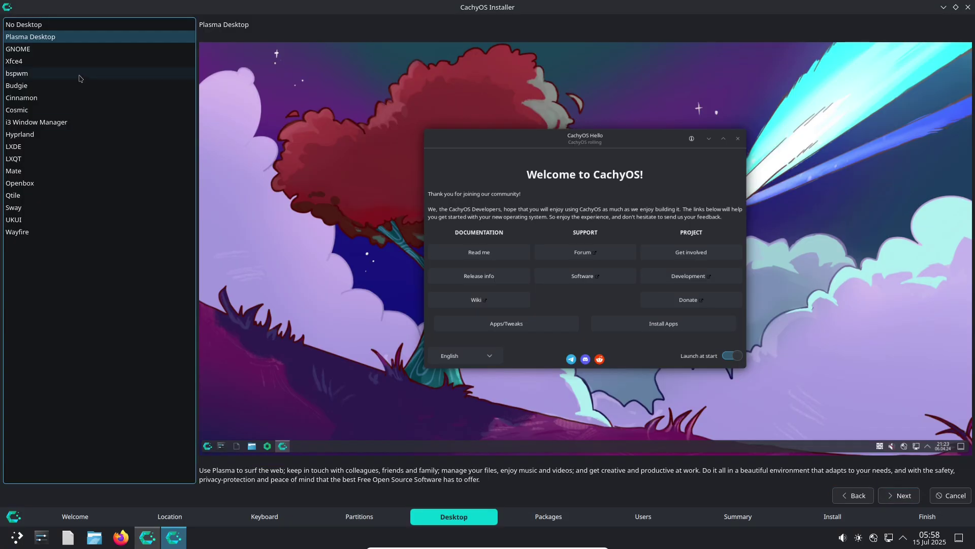
left_click(35, 26)
left_click(38, 37)
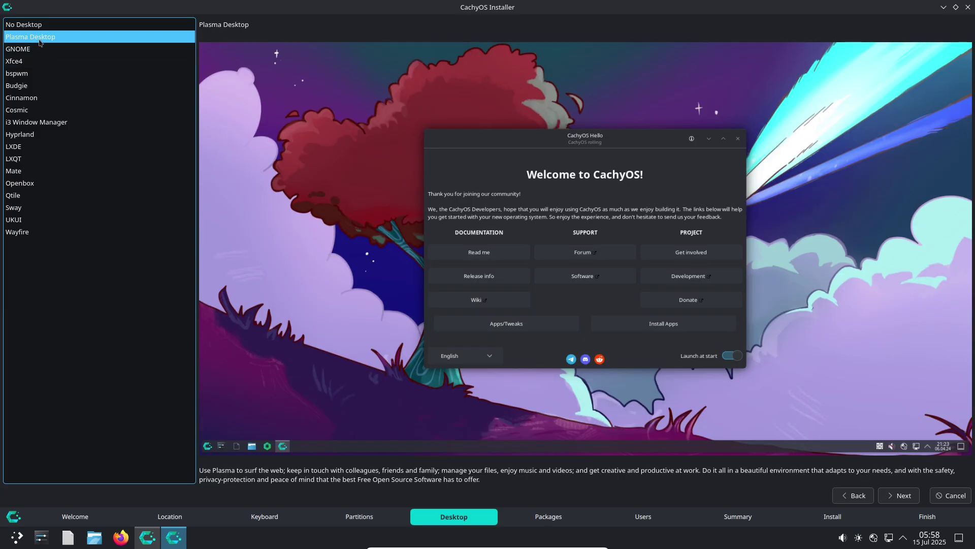
left_click(41, 47)
left_click(43, 61)
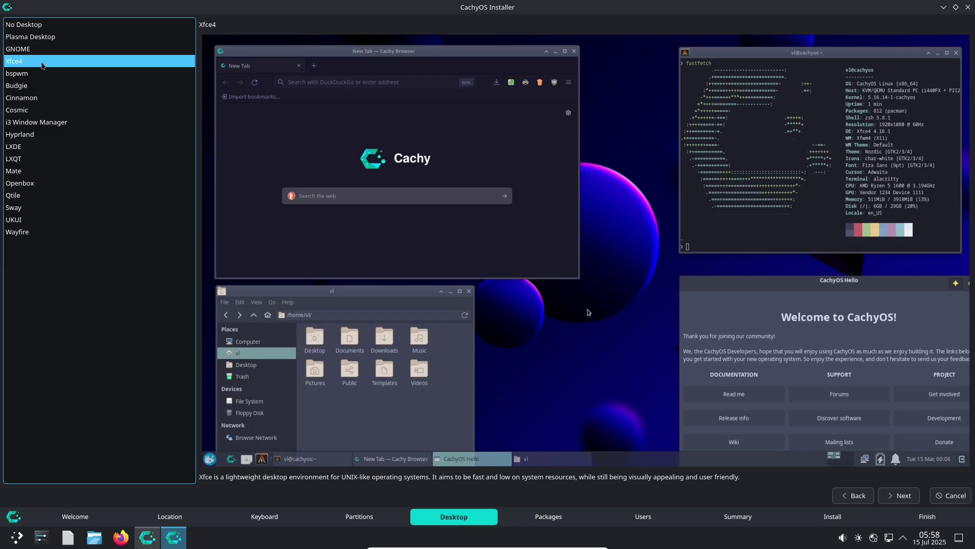
left_click(44, 73)
left_click(48, 85)
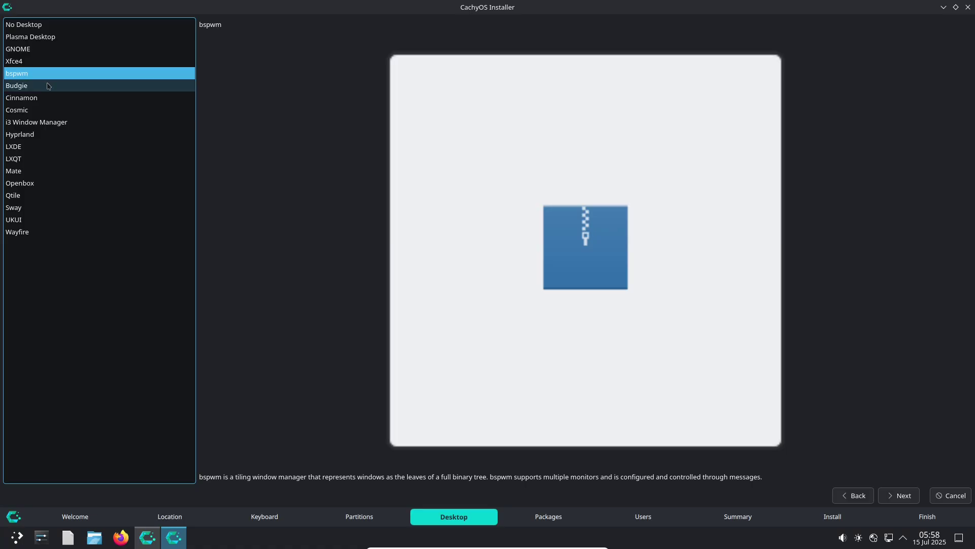
left_click(51, 99)
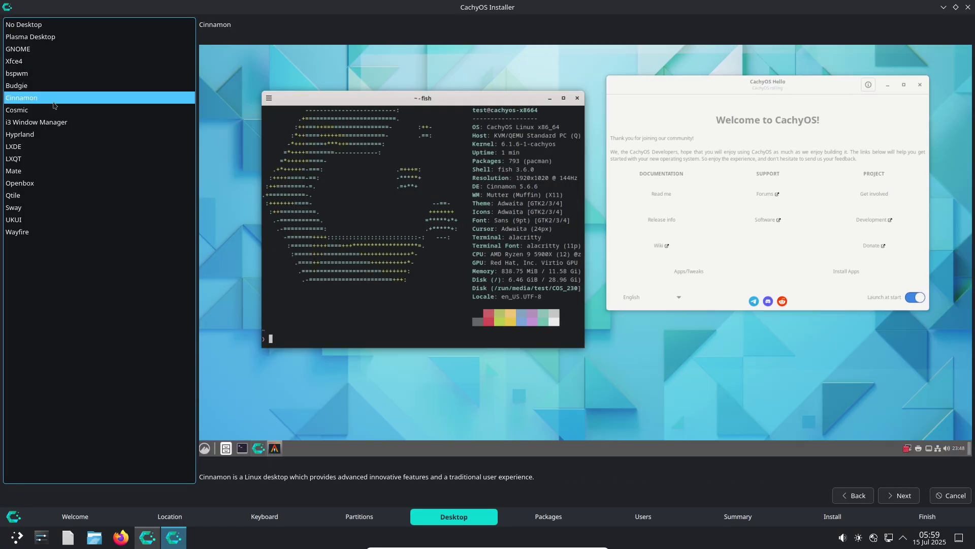
left_click(59, 113)
left_click(61, 122)
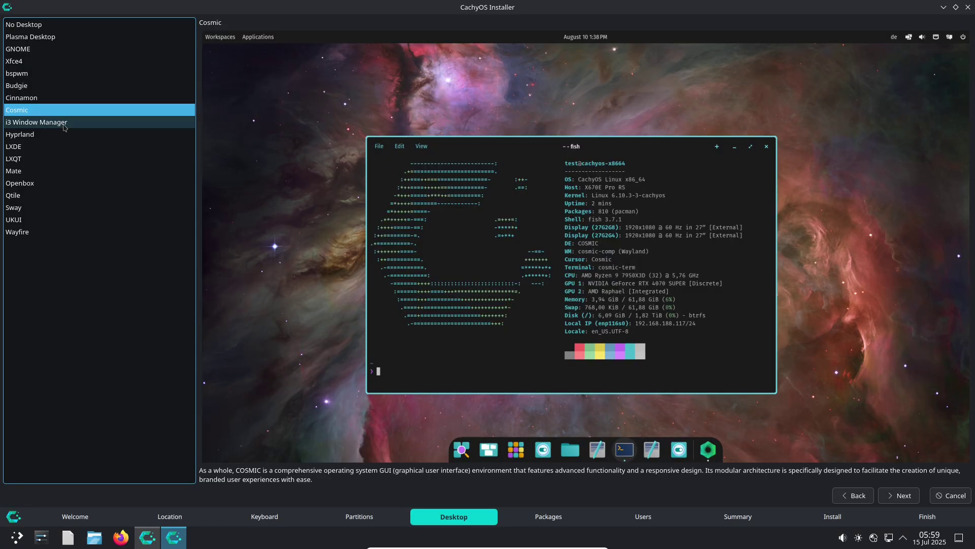
left_click(73, 135)
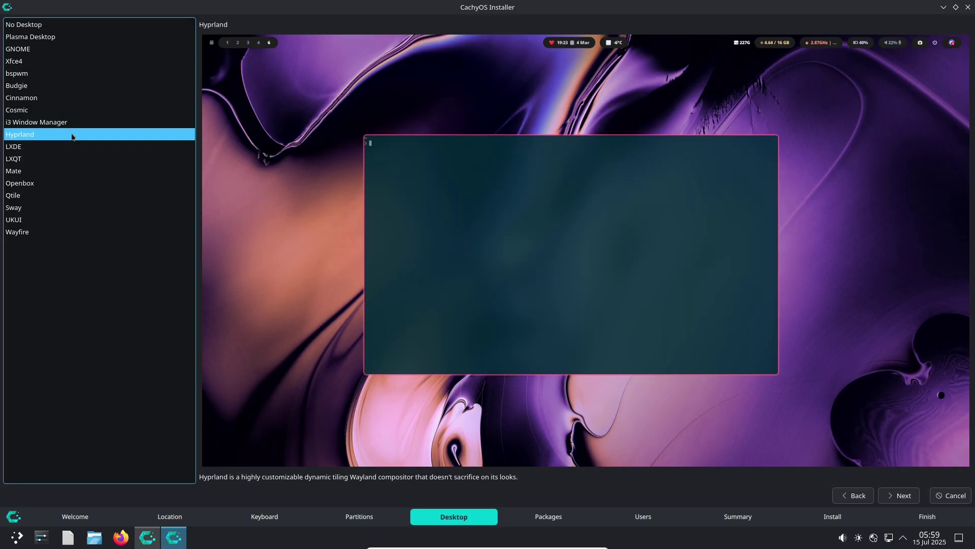
Step: Preview LXDE, LXQT, Mate, Openbox, Qtile, Sway, UKUI and Wayfire, then choose Cinnamon
left_click(74, 145)
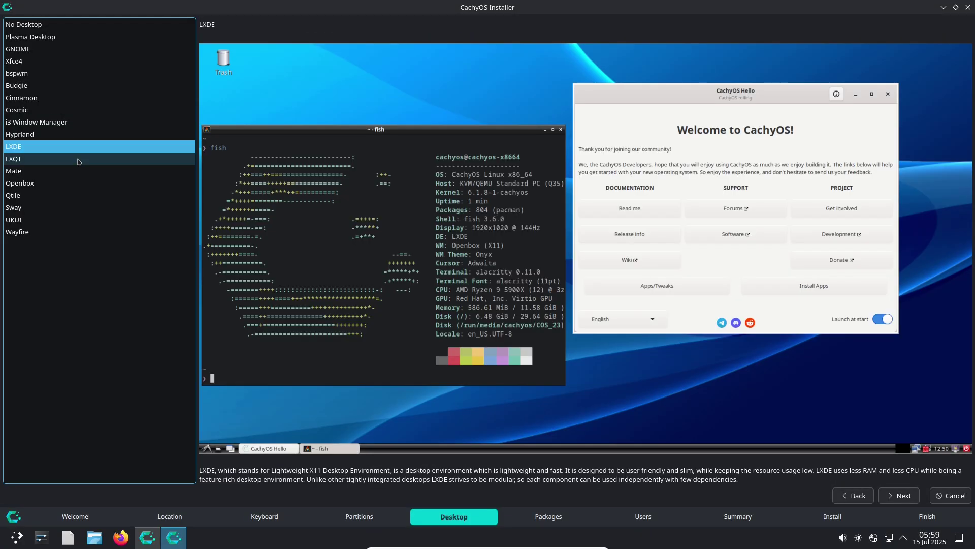
left_click(78, 158)
left_click(78, 171)
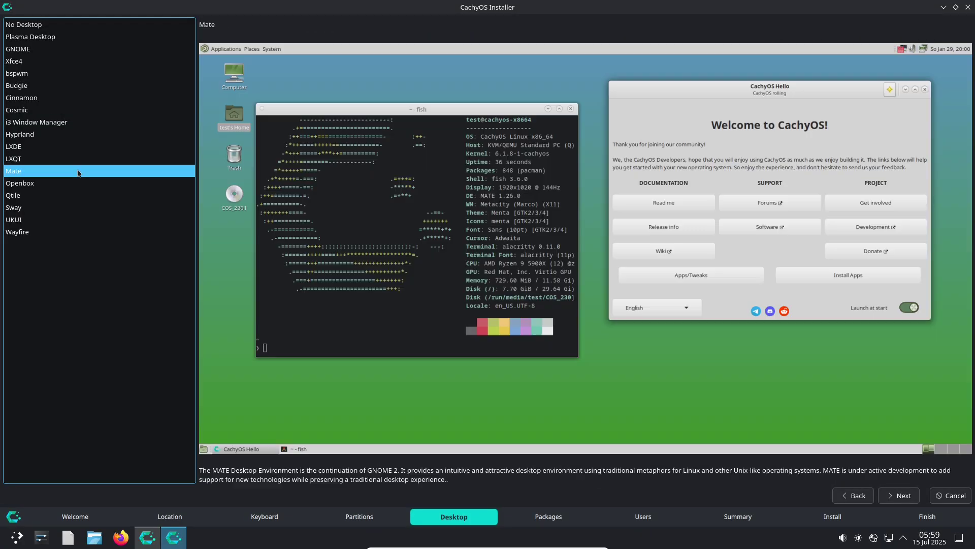
left_click(101, 187)
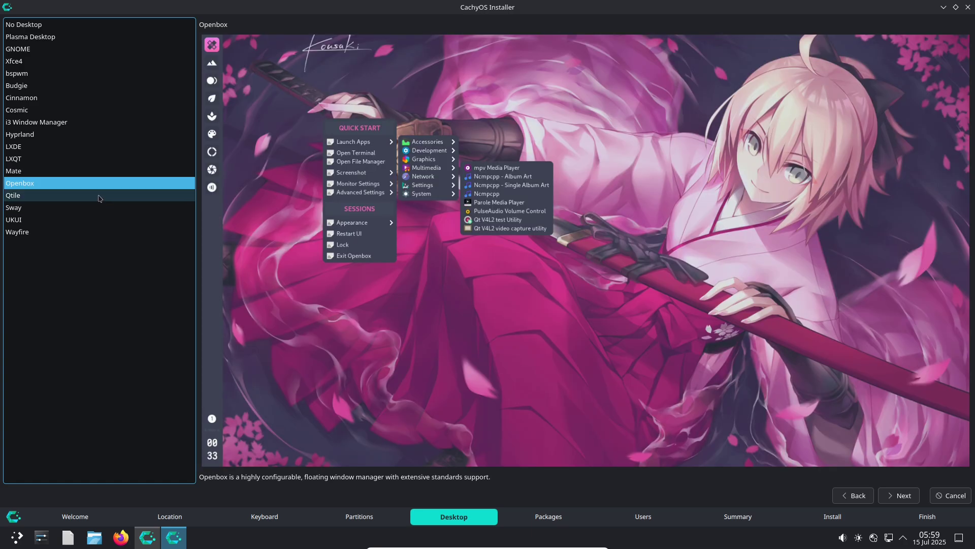
left_click(100, 196)
left_click(104, 209)
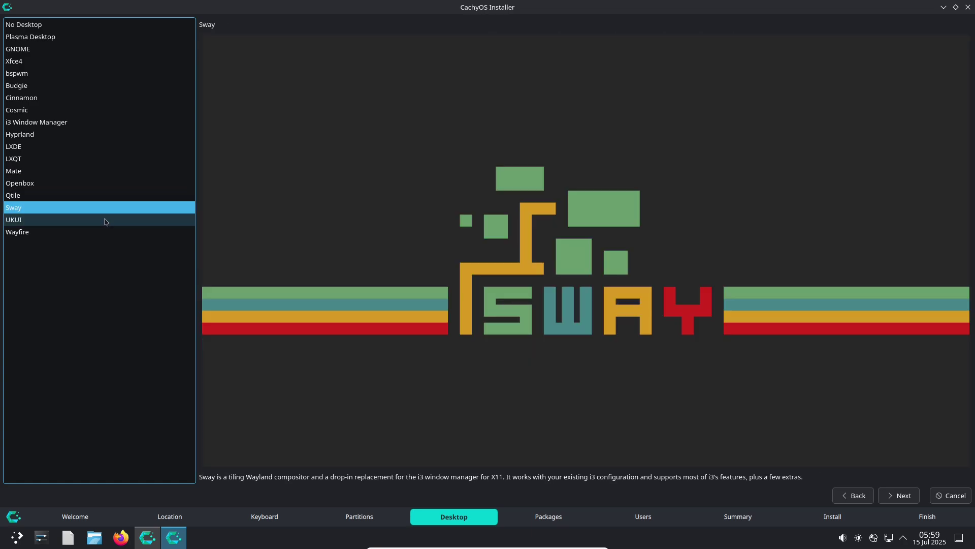
left_click(105, 222)
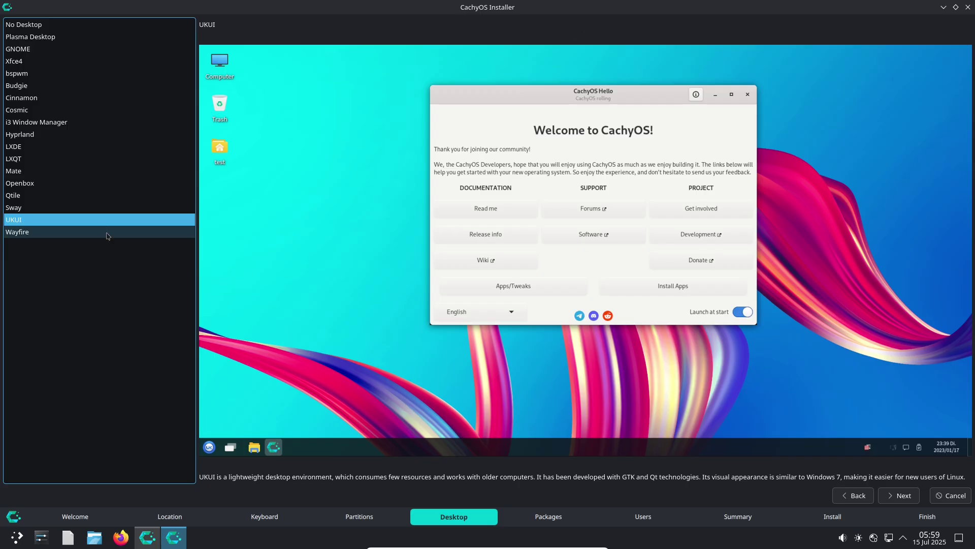
left_click(107, 234)
left_click(68, 98)
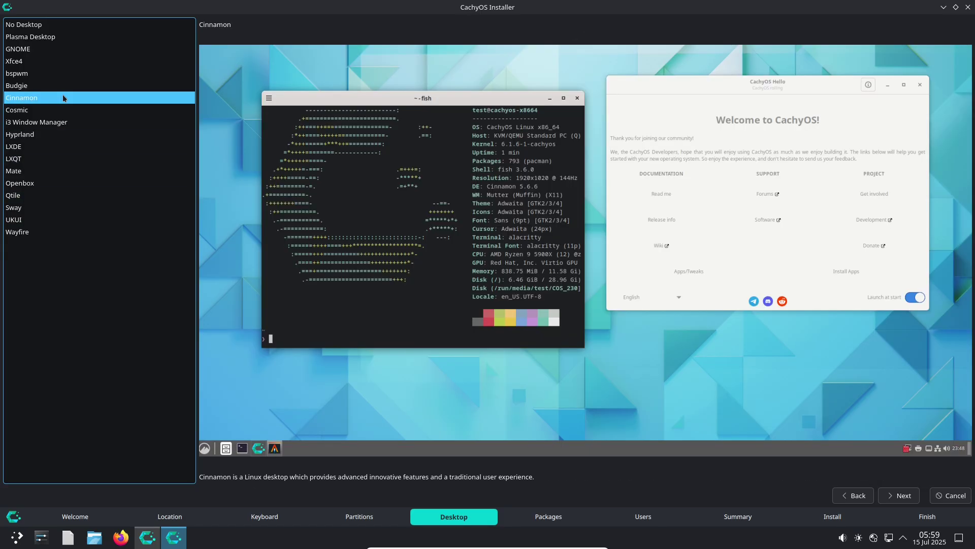
left_click(895, 492)
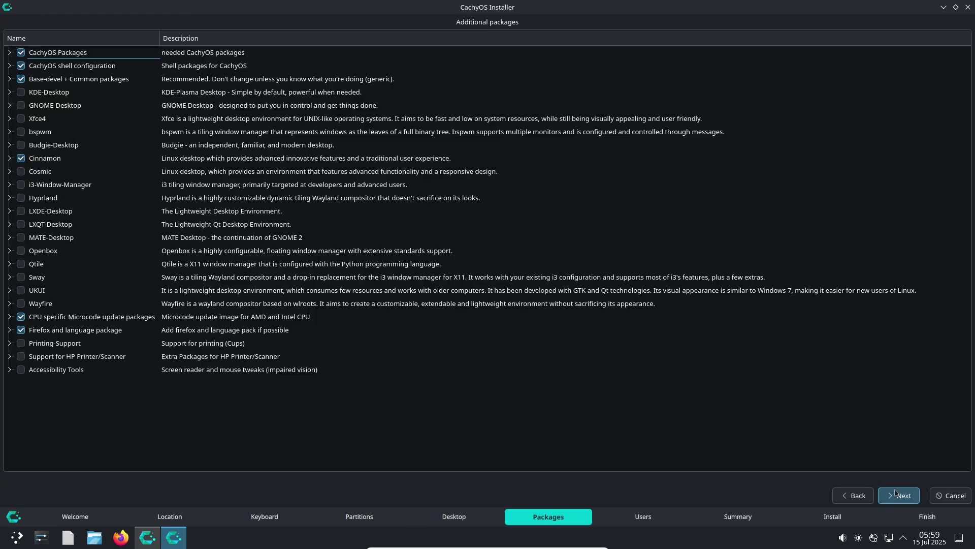
Step: Expand the CachyOS Packages, shell configuration, Base-devel and Accessibility Tools groups
left_click(9, 52)
left_click(9, 145)
left_click(9, 185)
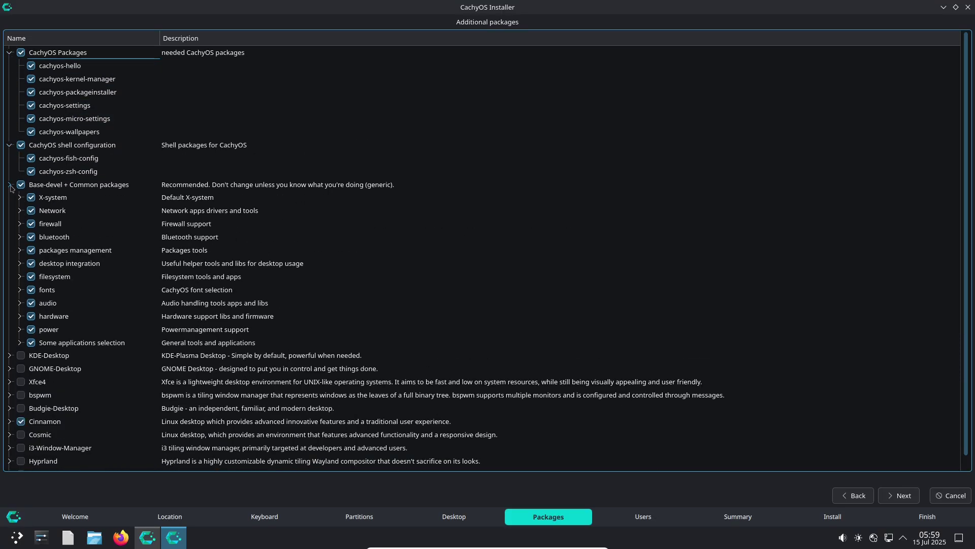
scroll(933, 183, "down", 5)
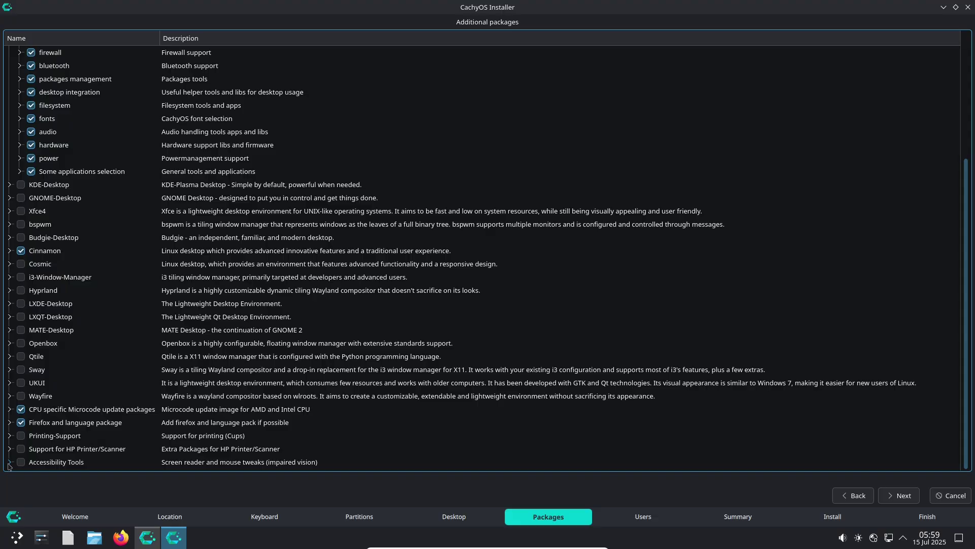
left_click(10, 463)
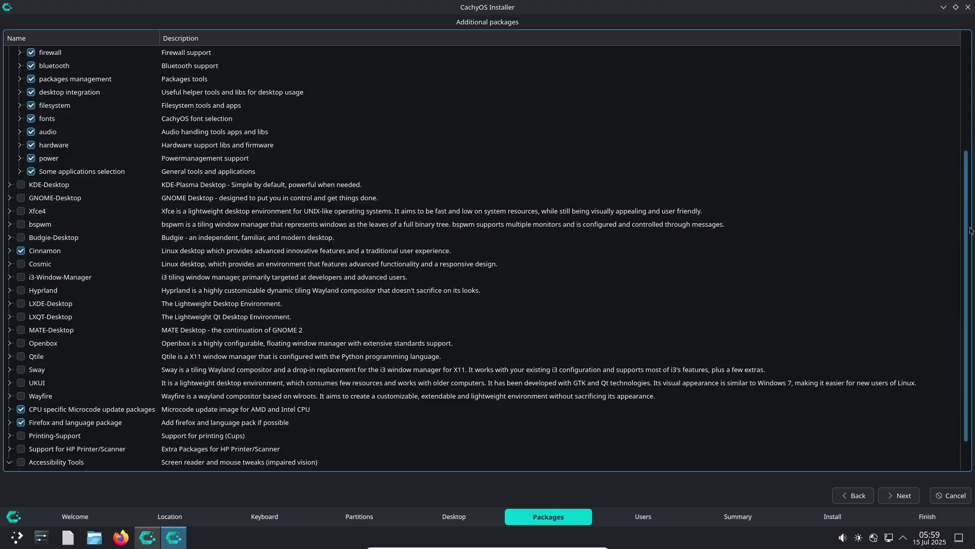
scroll(968, 230, "down", 1)
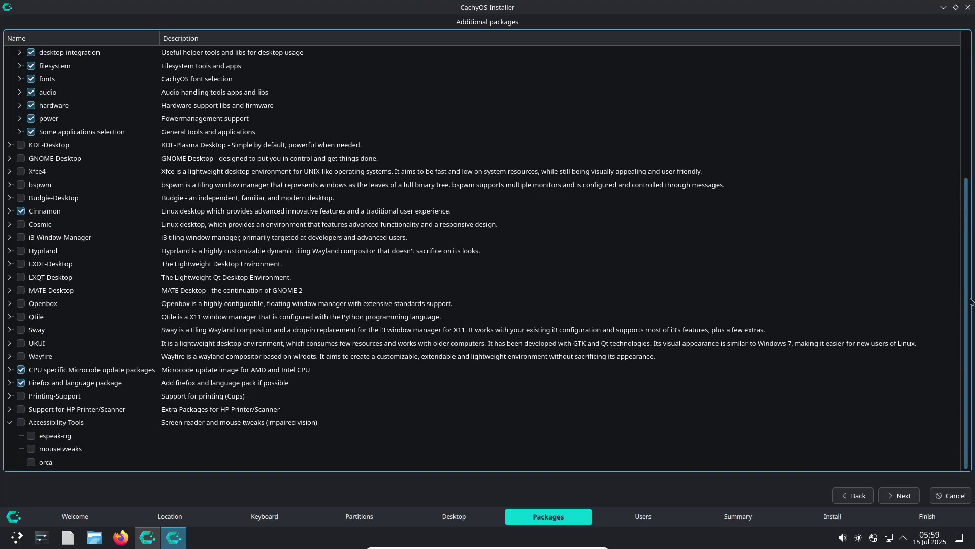
Step: Expand the KDE-Desktop and GNOME-Desktop groups, then continue to the Users page
left_click(10, 145)
scroll(967, 171, "down", 1)
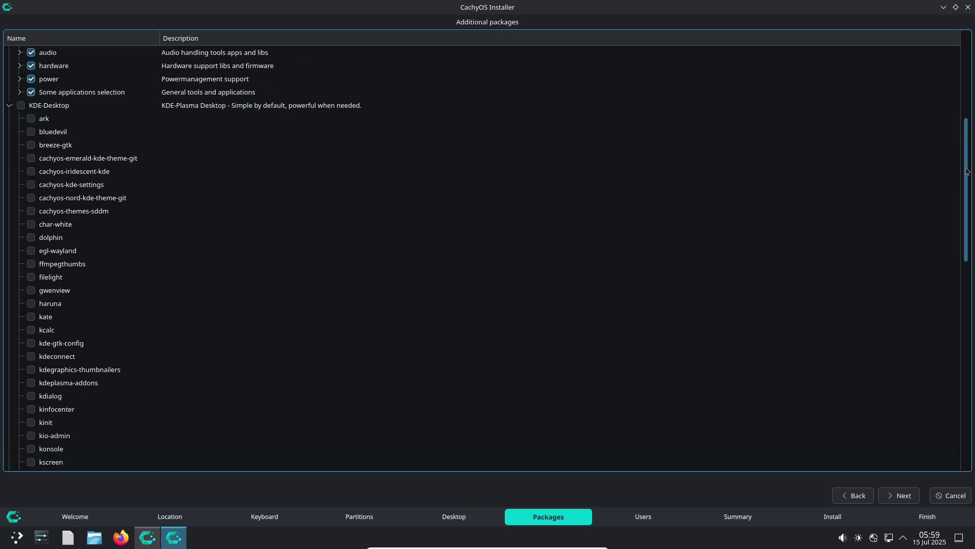
left_click_drag(967, 171, 967, 360)
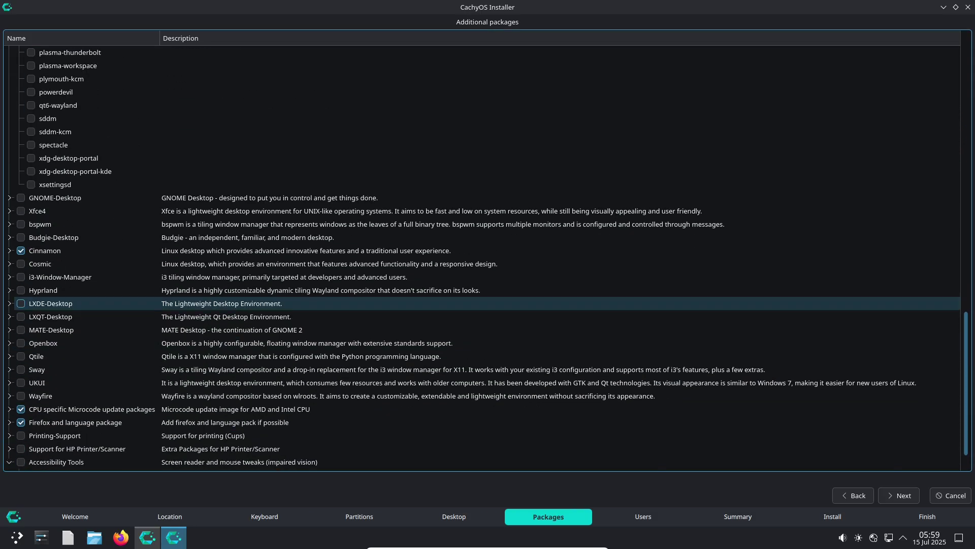
left_click(10, 197)
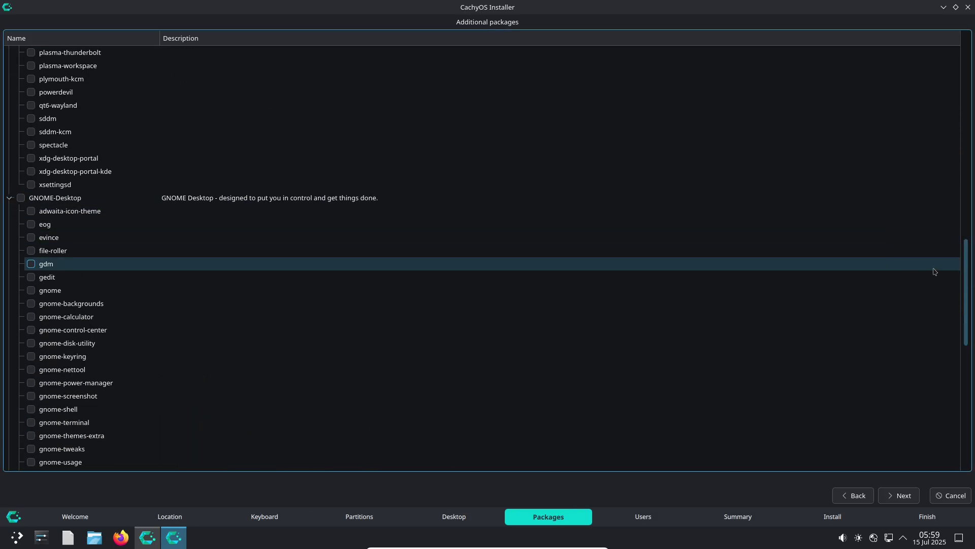
left_click_drag(967, 281, 971, 404)
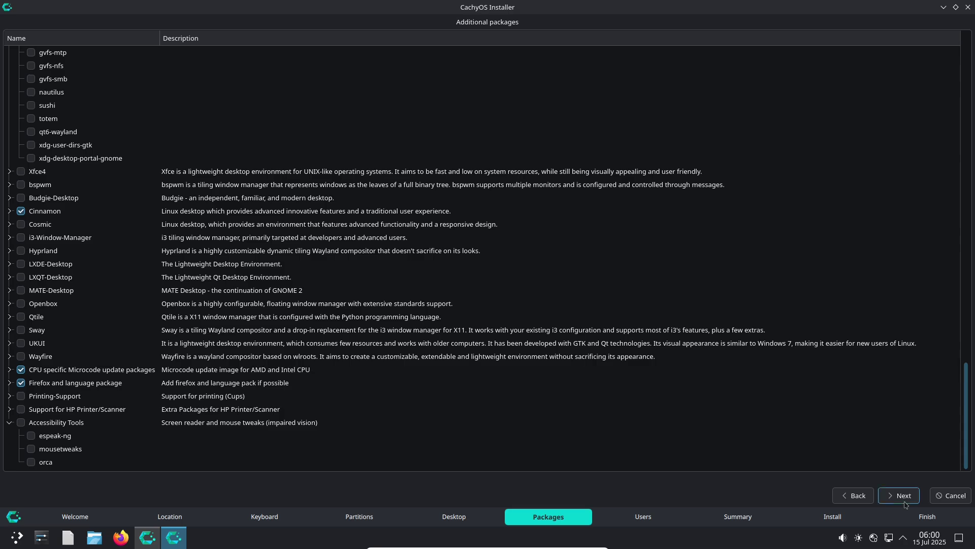
left_click(902, 496)
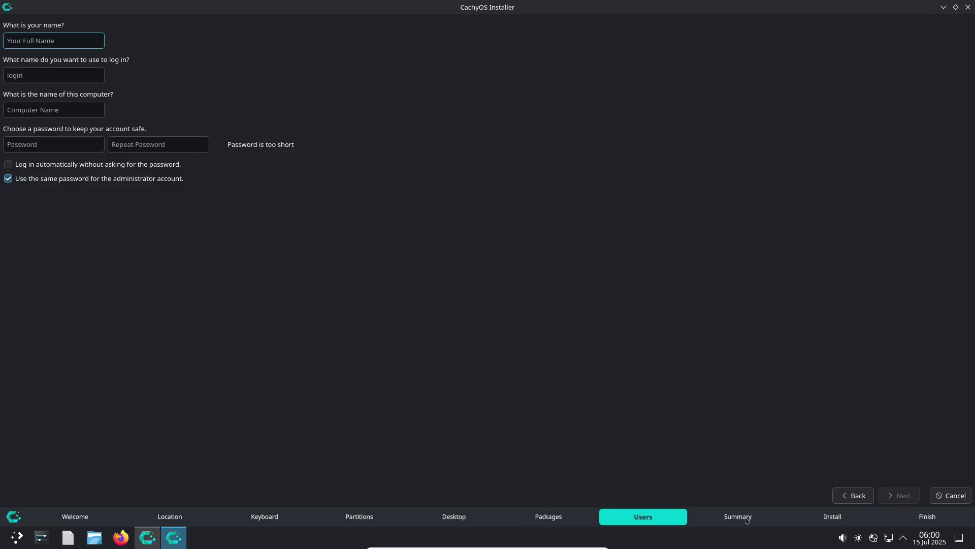
Step: Cancel and quit the installer, then close the CachyOS Hello window
left_click(953, 492)
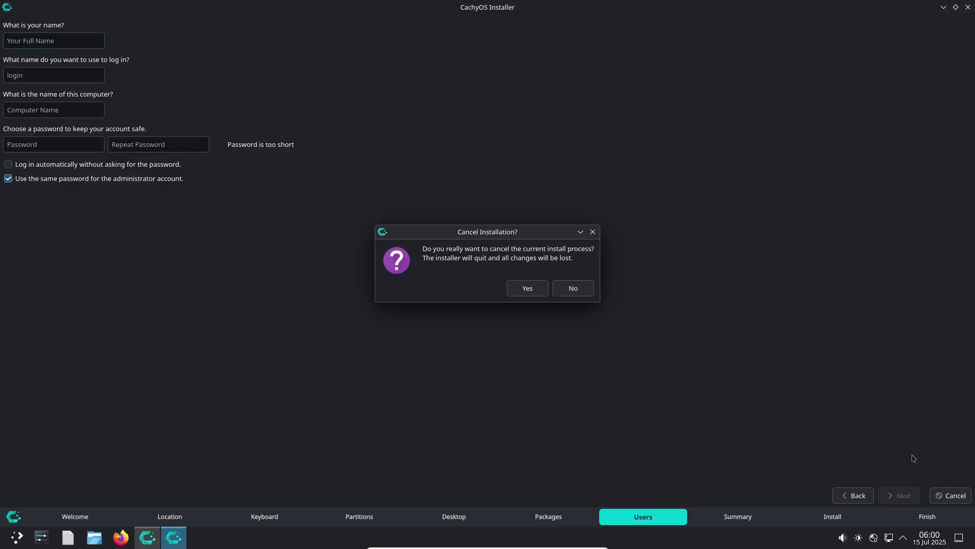
left_click(536, 291)
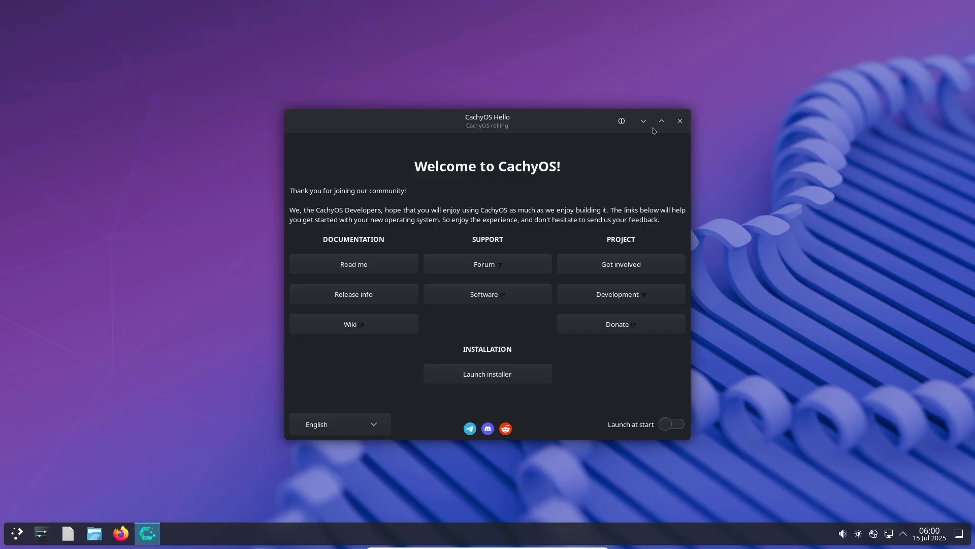
left_click(622, 121)
left_click(584, 206)
left_click(679, 121)
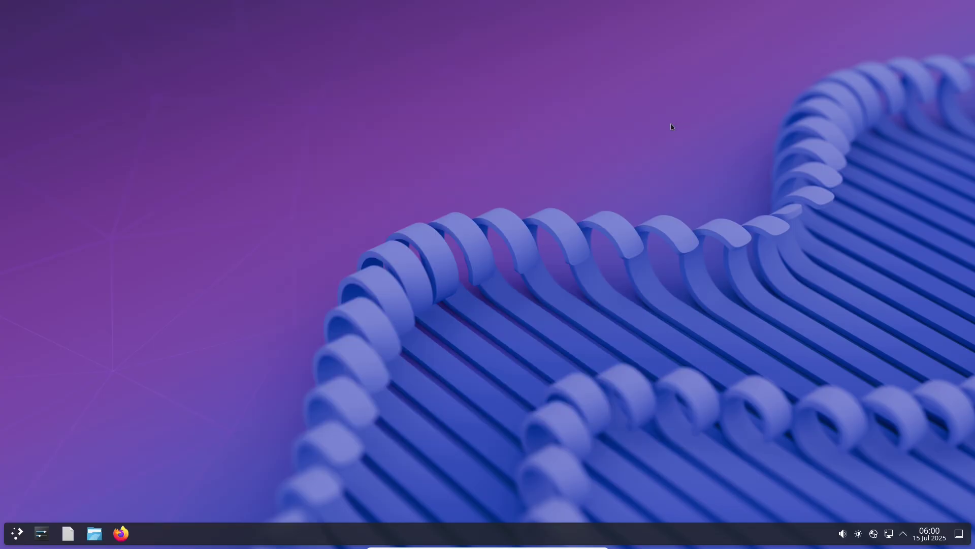
Step: Open the desktop's Desktop and Wallpaper settings, view its About page, and close it
right_click(524, 160)
left_click(563, 240)
left_click(338, 329)
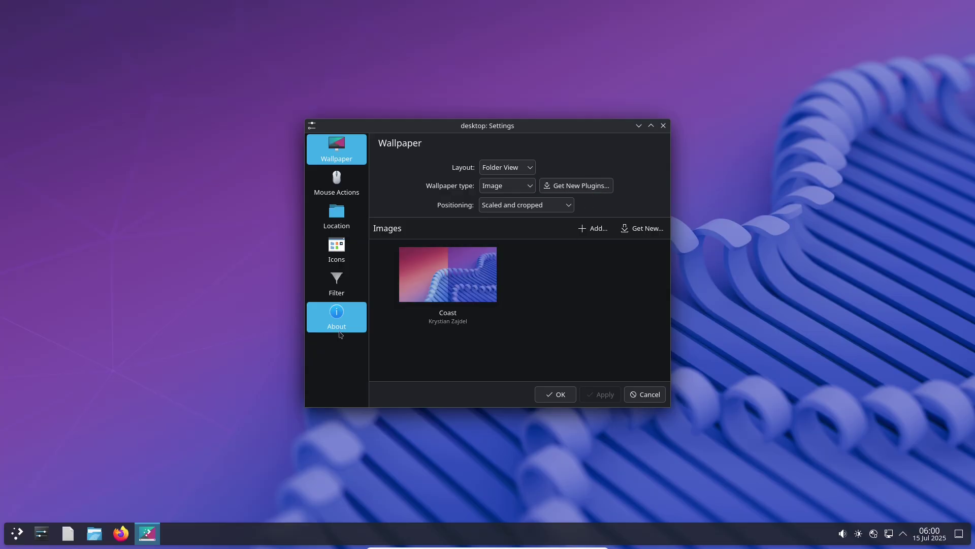
left_click(568, 391)
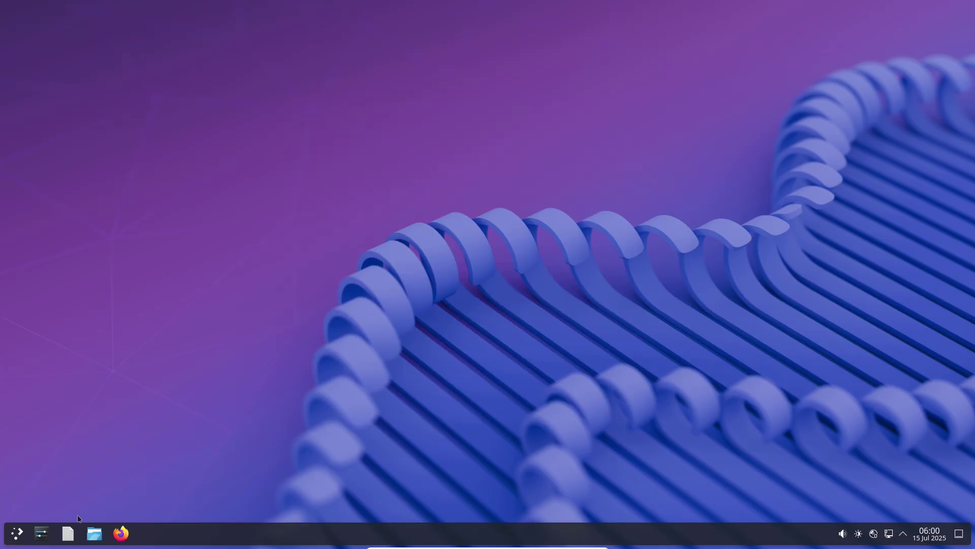
Step: Launch Konsole by searching "k" in the application launcher
left_click(21, 534)
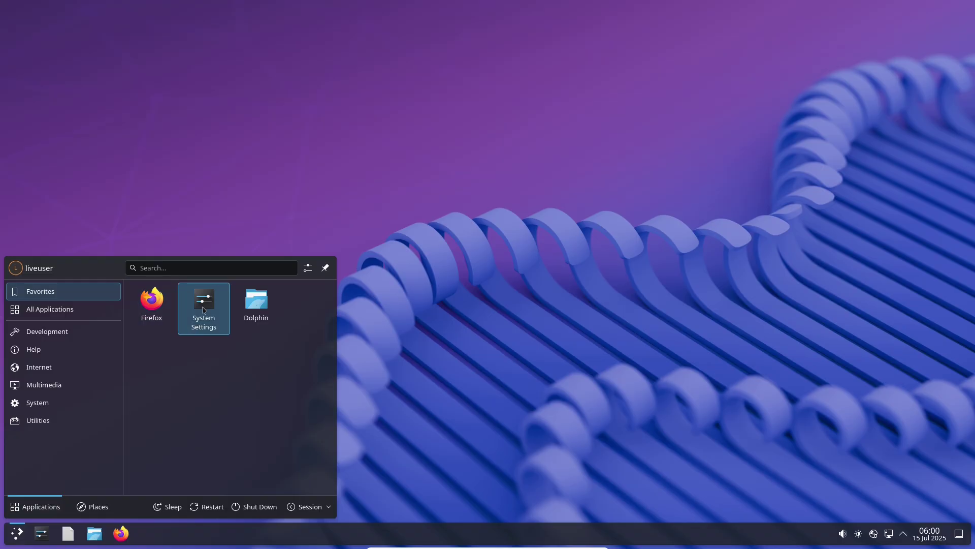
type("k")
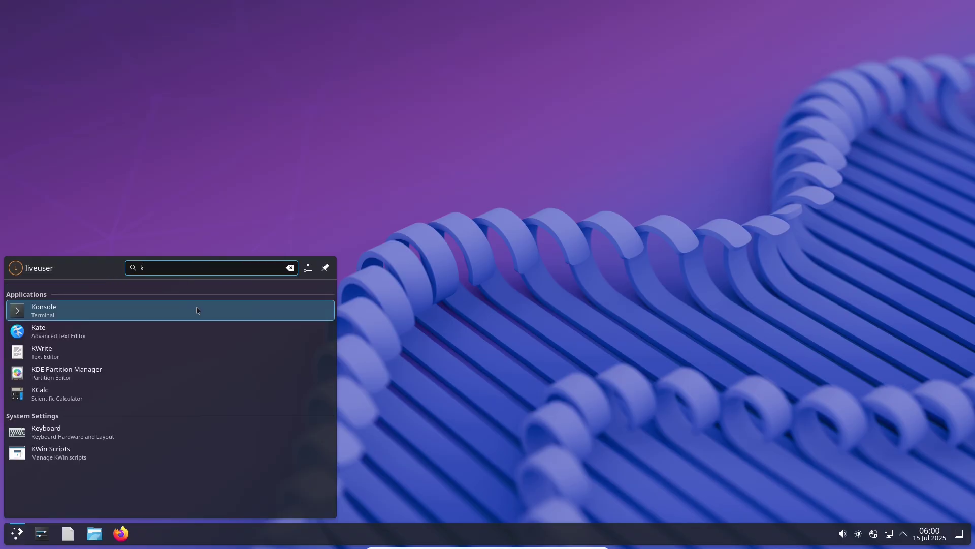
left_click(196, 308)
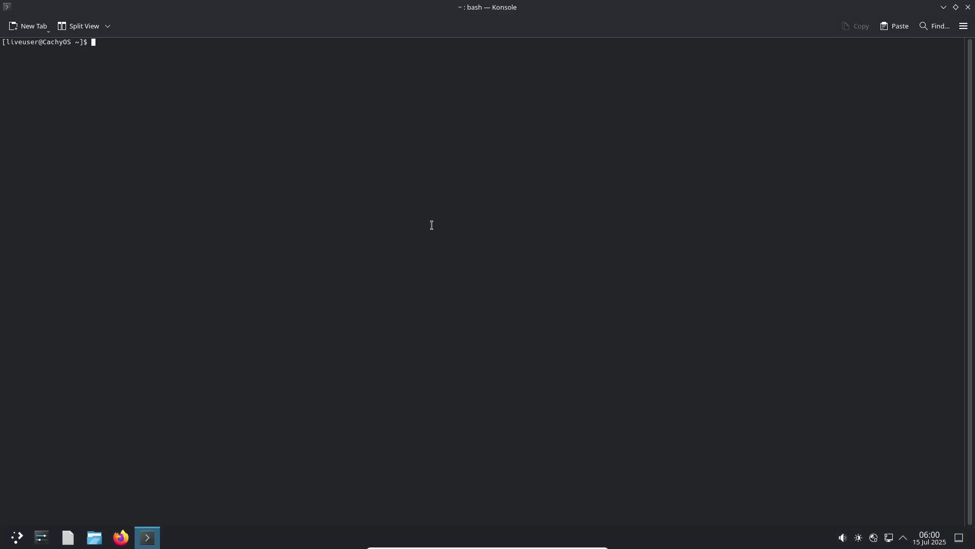
Step: Enlarge the terminal text, install htop with sudo pacman -Sy htop, and run it
key("ctrl+plus")
key("ctrl+plus")
type("sudo")
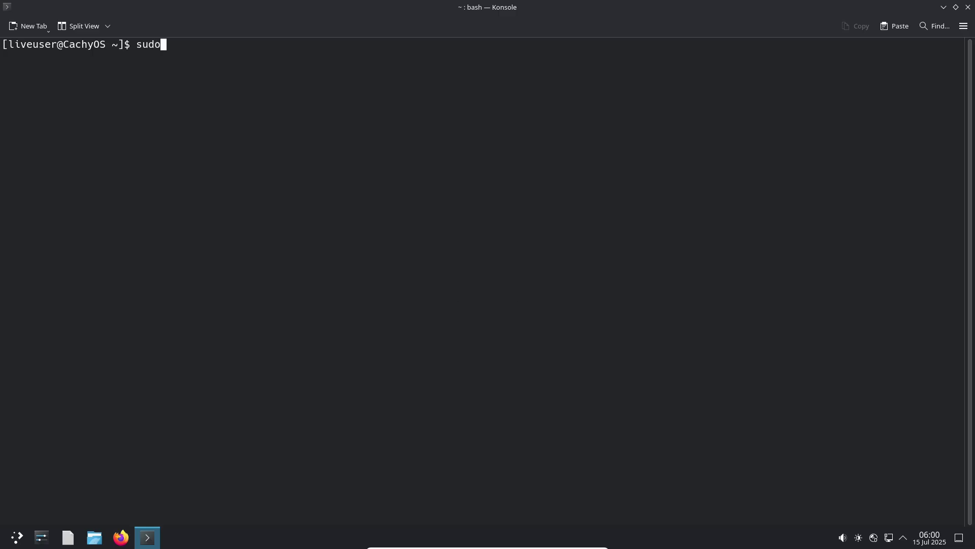
type(" pacma")
type("n ")
type("_s")
key("BackSpace")
key("BackSpace")
type("-sy")
key("BackSpace")
key("BackSpace")
type("Sy htop")
key("Return")
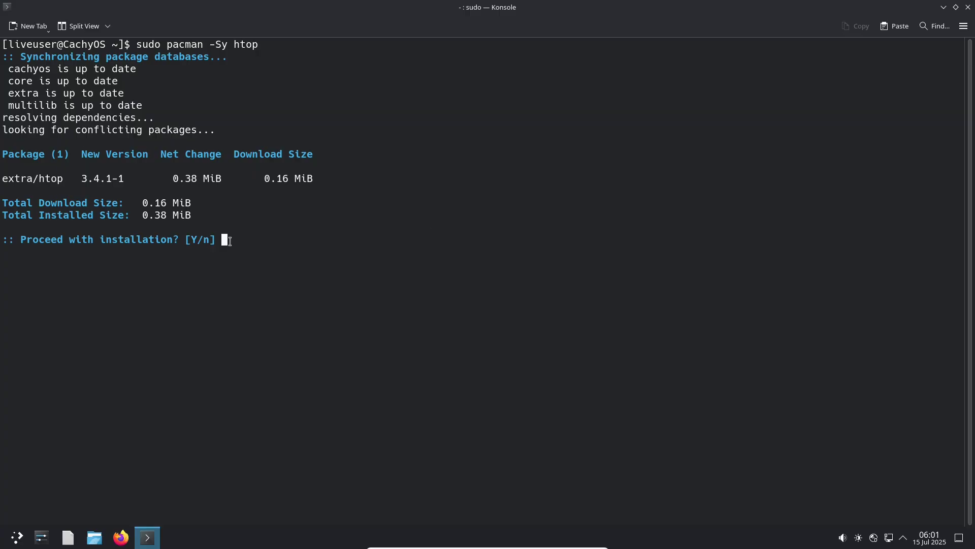
type("y")
key("Return")
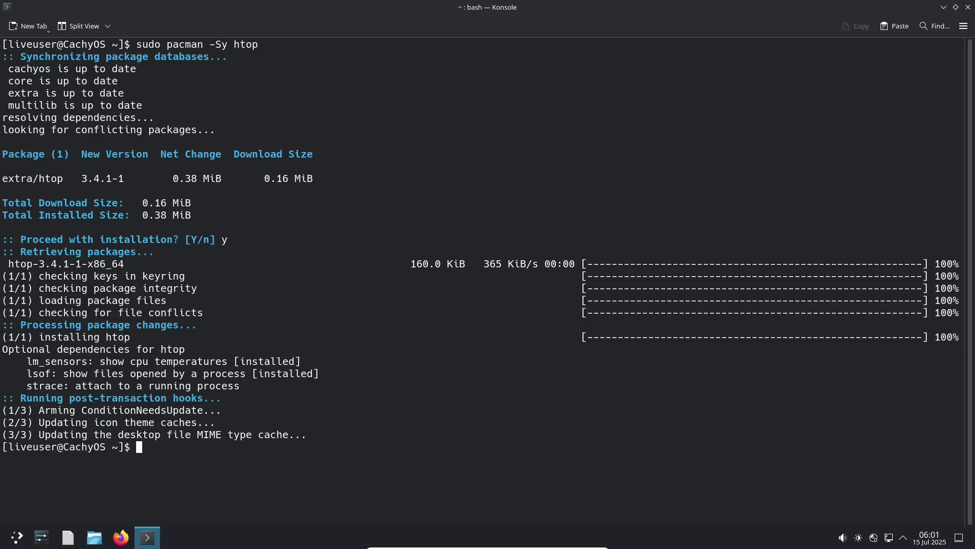
type("htop")
key("Return")
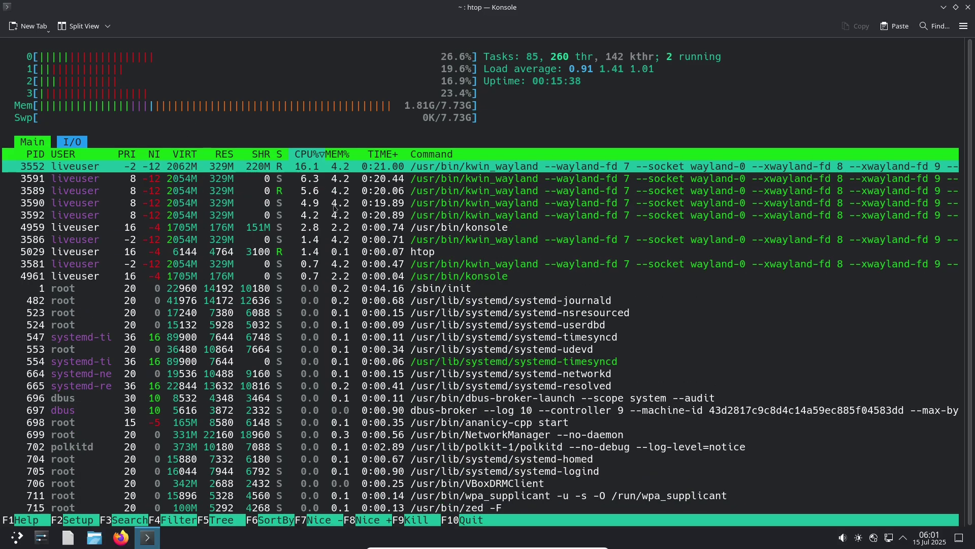
Step: Install btop with sudo pacman -Sy btop and launch it
type("q")
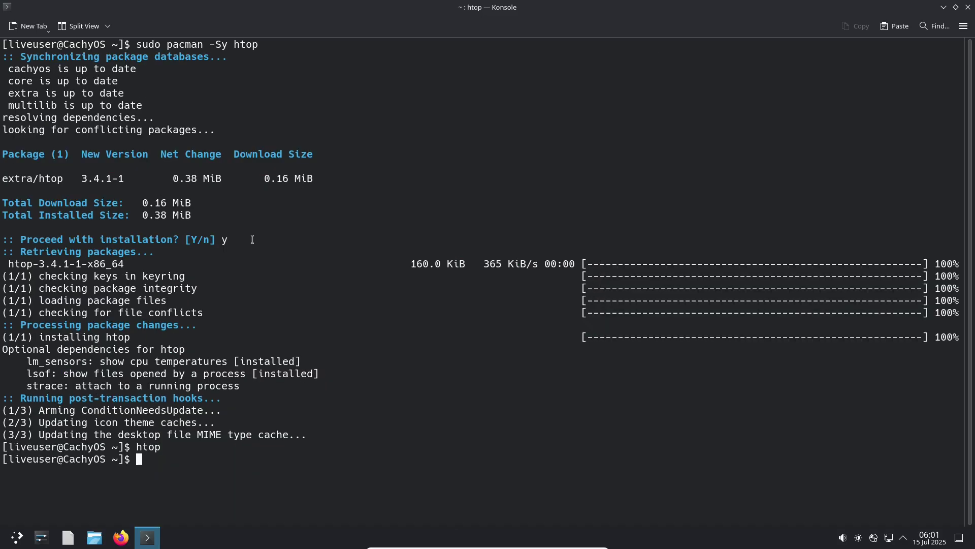
type("suo pacman")
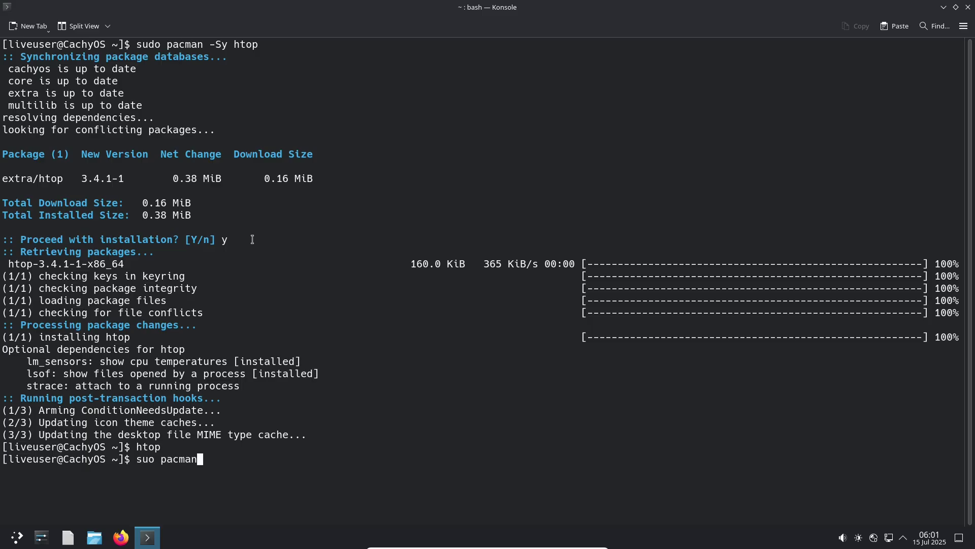
type(" _s")
key("BackSpace")
key("BackSpace")
type("-Sy btop")
key("Return")
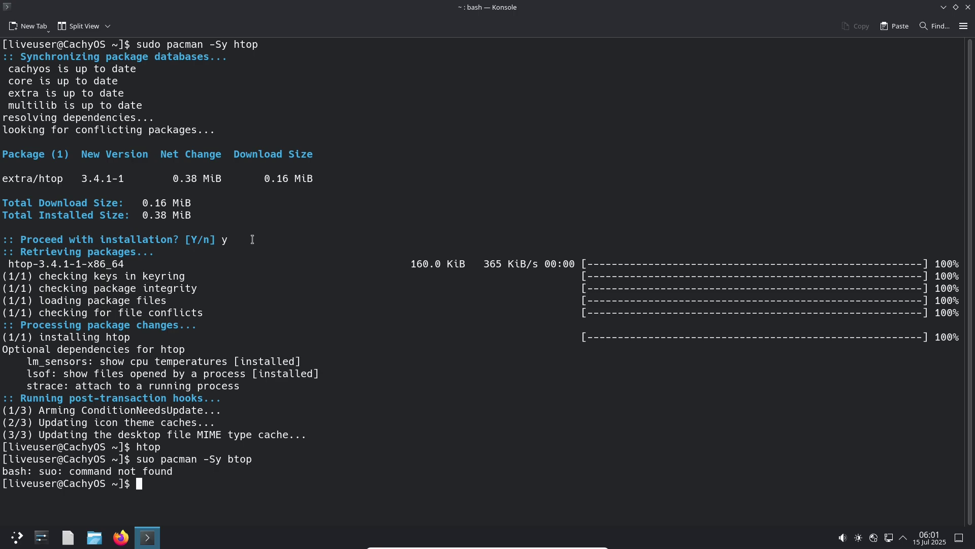
type("sudo pacmsn")
key("BackSpace")
key("BackSpace")
type("an -Sy btop")
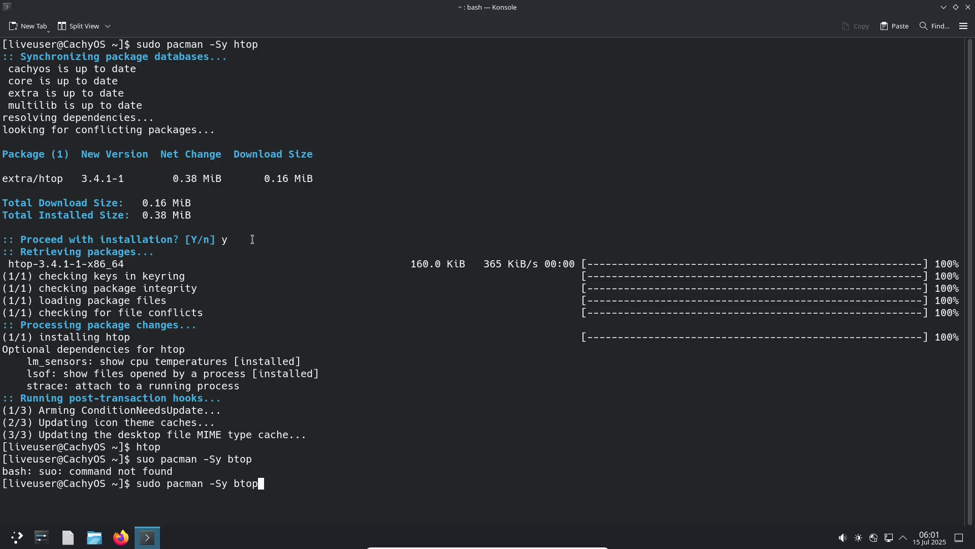
key("Return")
type("y")
key("Return")
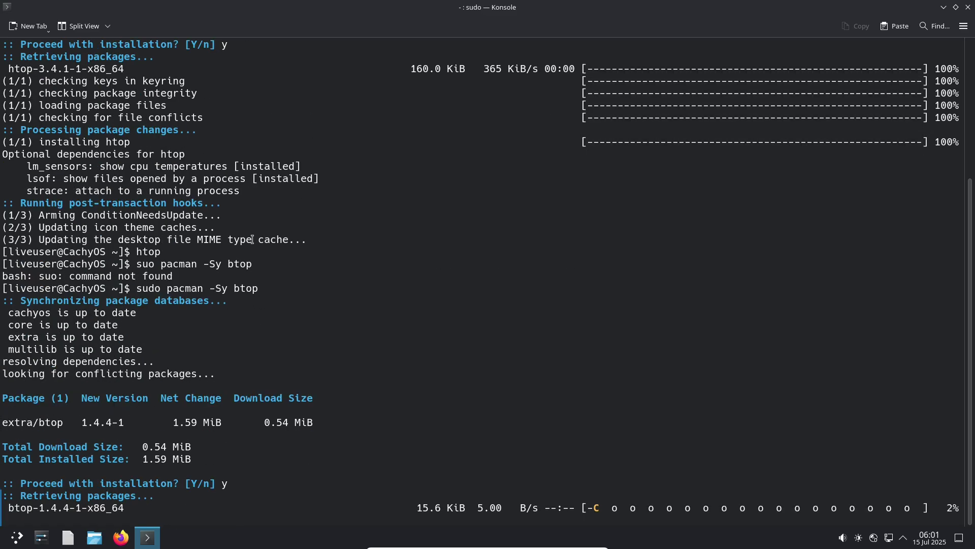
type("btop")
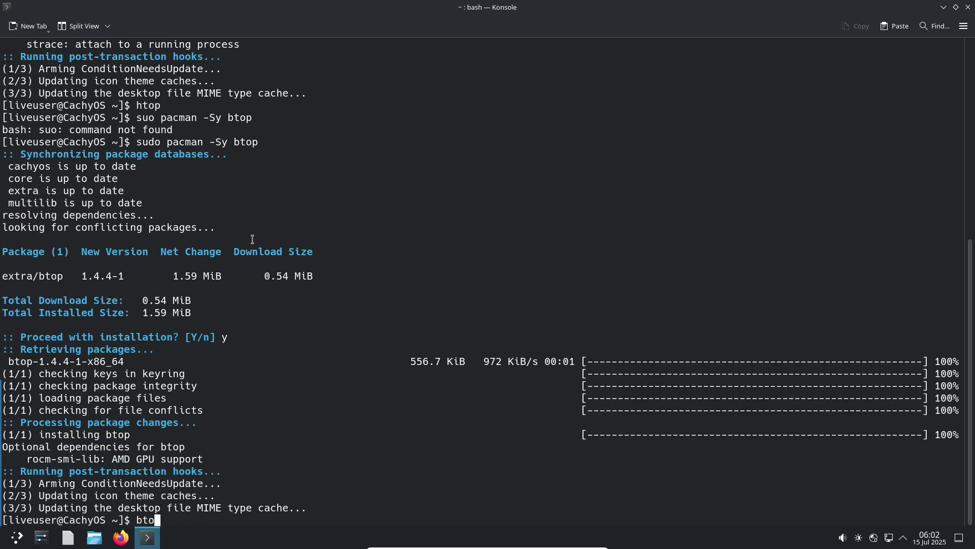
key("Return")
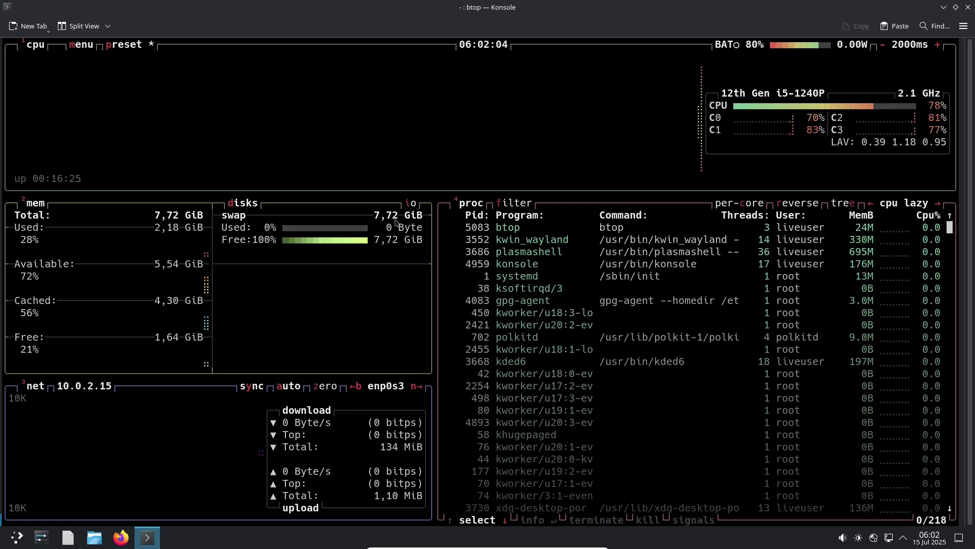
Step: Scroll btop's process list, open a new tab, close the running btop tab, and enlarge the terminal text
scroll(943, 508, "down", 20)
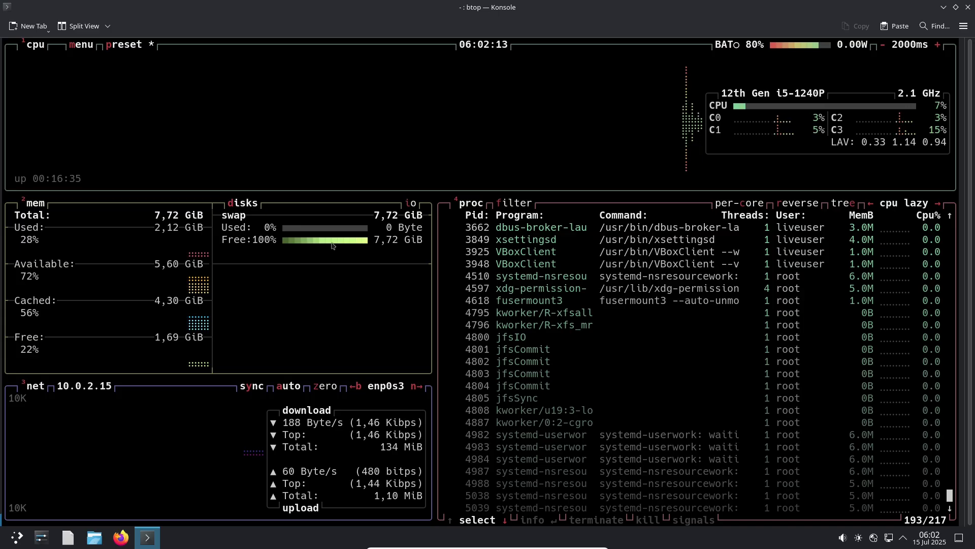
left_click(28, 26)
left_click(39, 47)
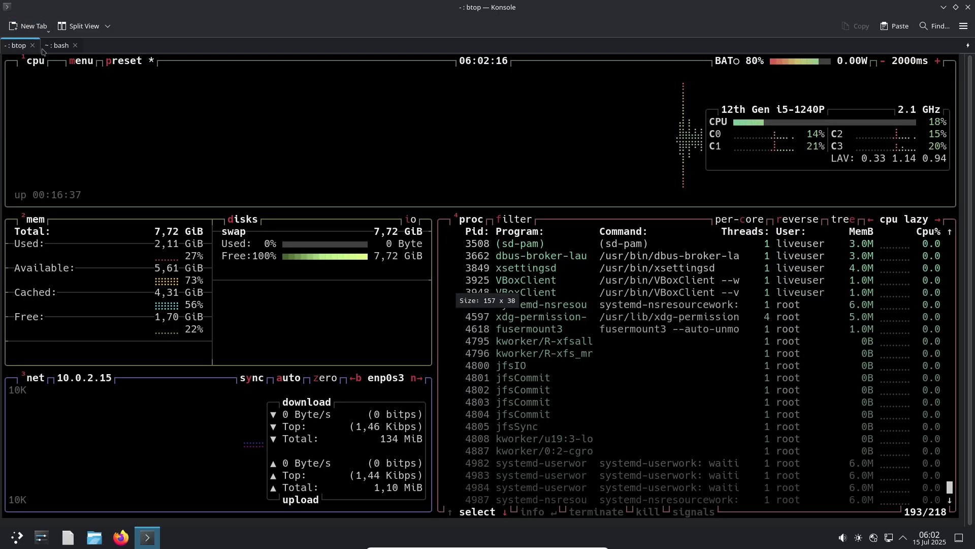
left_click(32, 45)
left_click(564, 295)
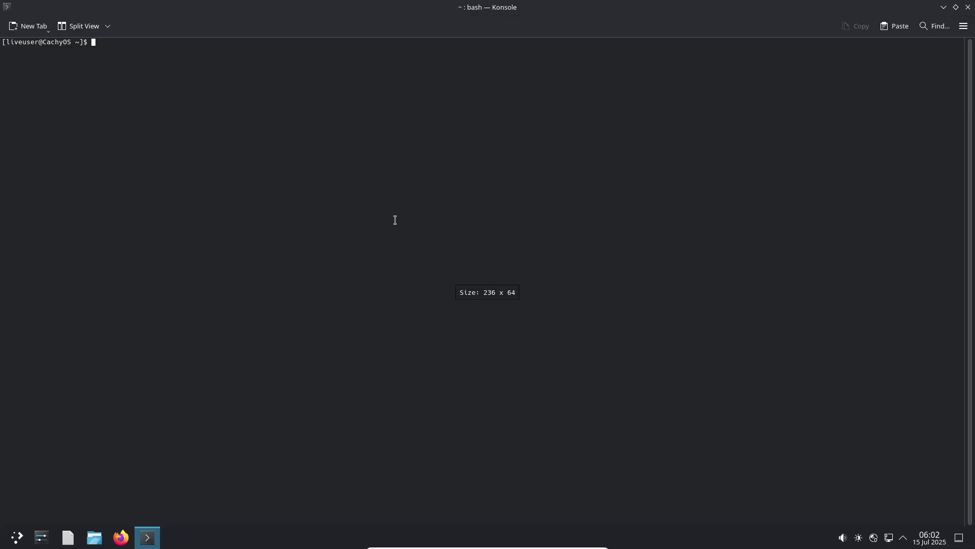
key("ctrl+plus")
key("ctrl+plus")
Step: Run 'python3 -version' and 'python3 -Version', both failing with "Unknown option: -e"
type("p")
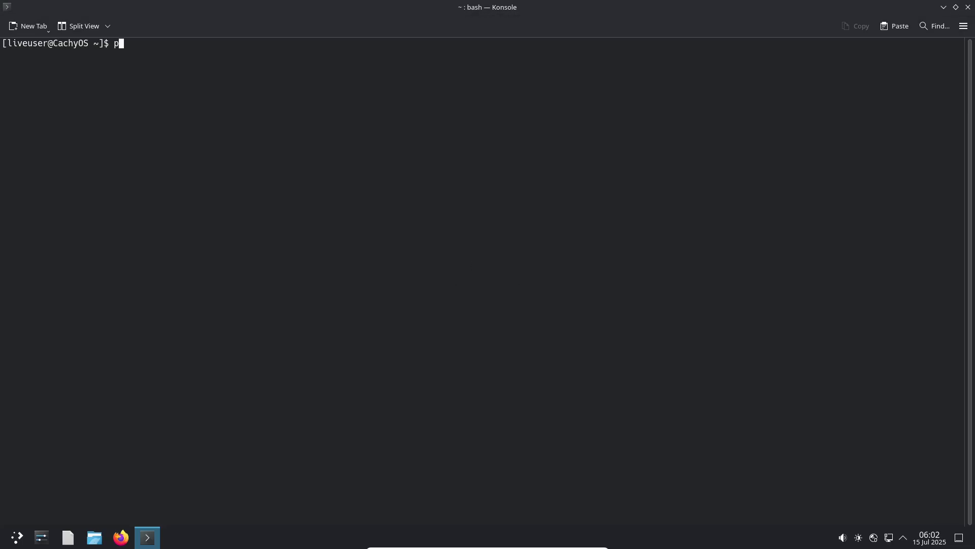
type("ython3 -version")
key("Return")
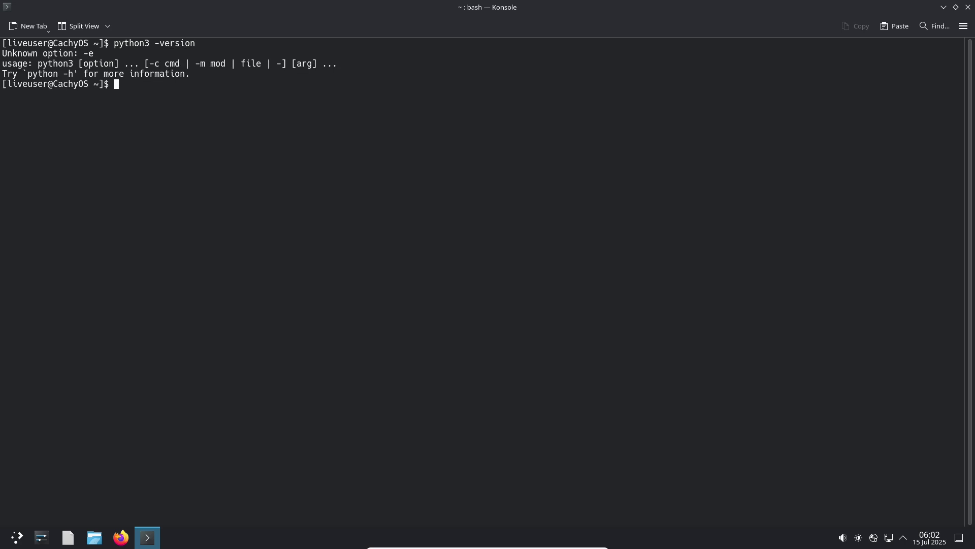
type("python3 -Version")
key("Return")
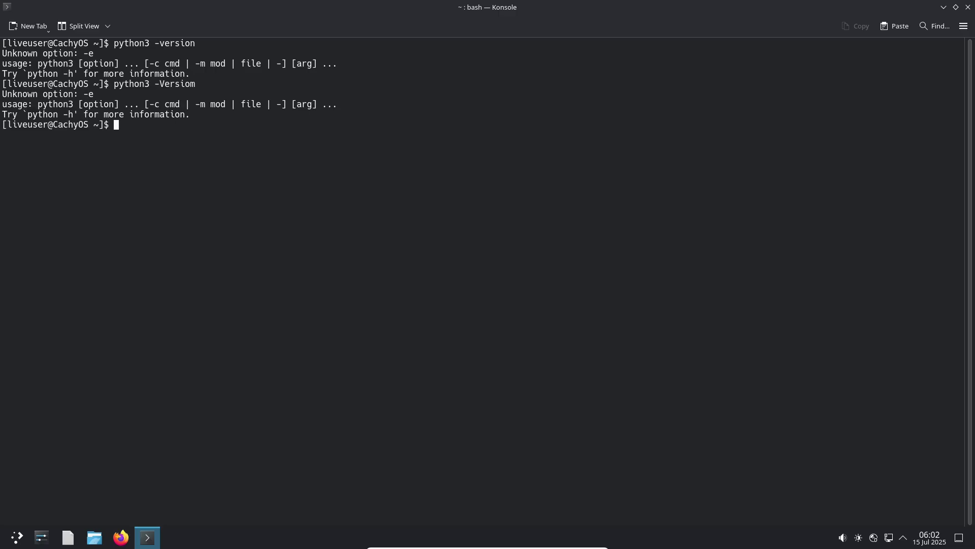